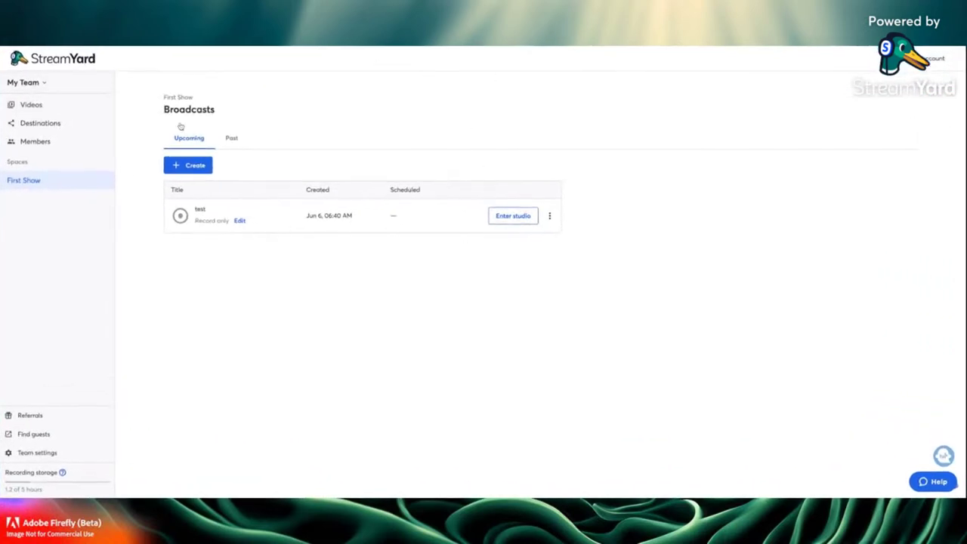
# - Browse the recorded videos library and show the available actions for the Test video
pyautogui.click(29, 106)
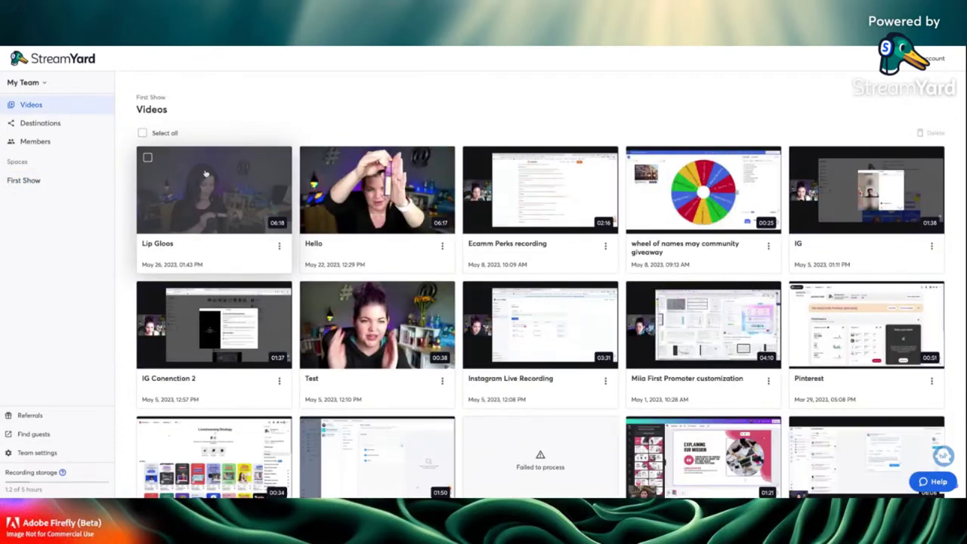
pyautogui.scroll(-3, 194, 202)
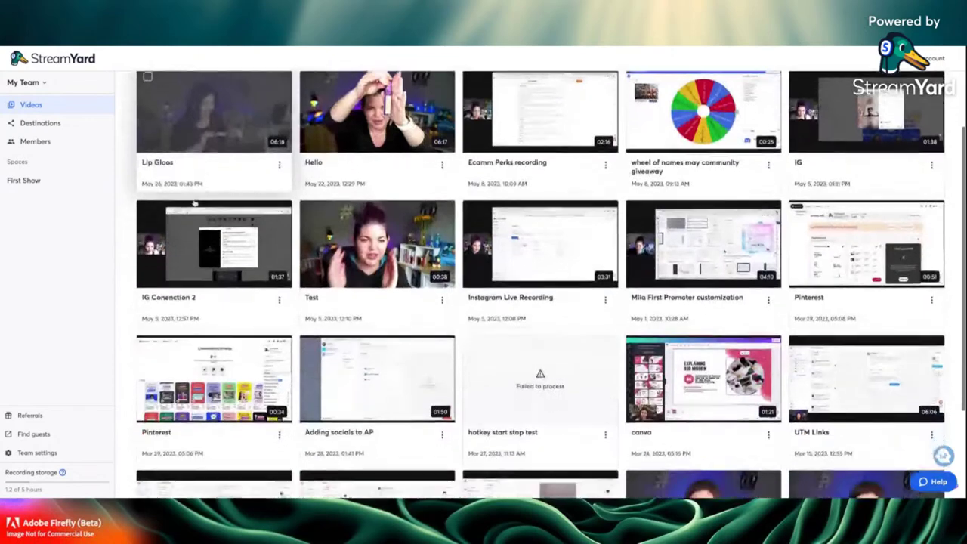
pyautogui.scroll(3, 194, 204)
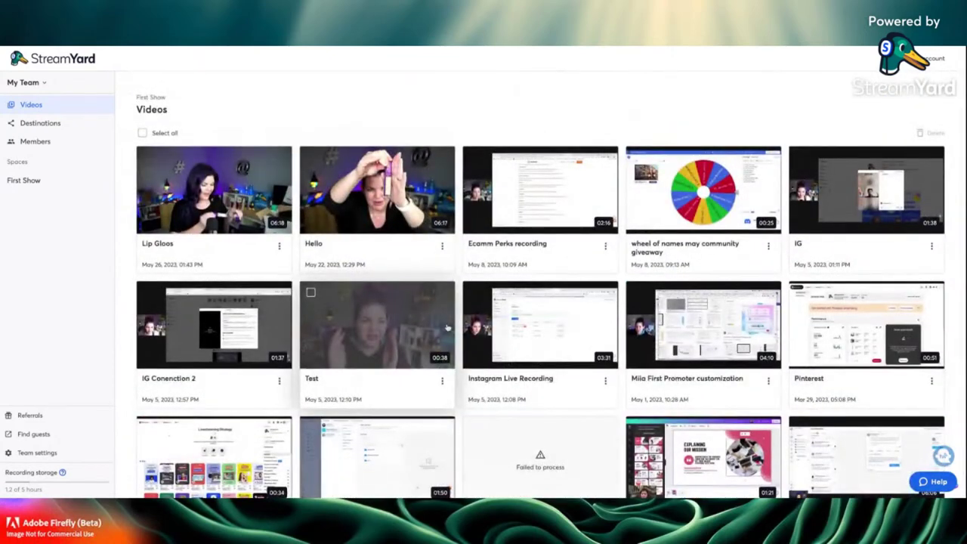
pyautogui.scroll(-3, 359, 376)
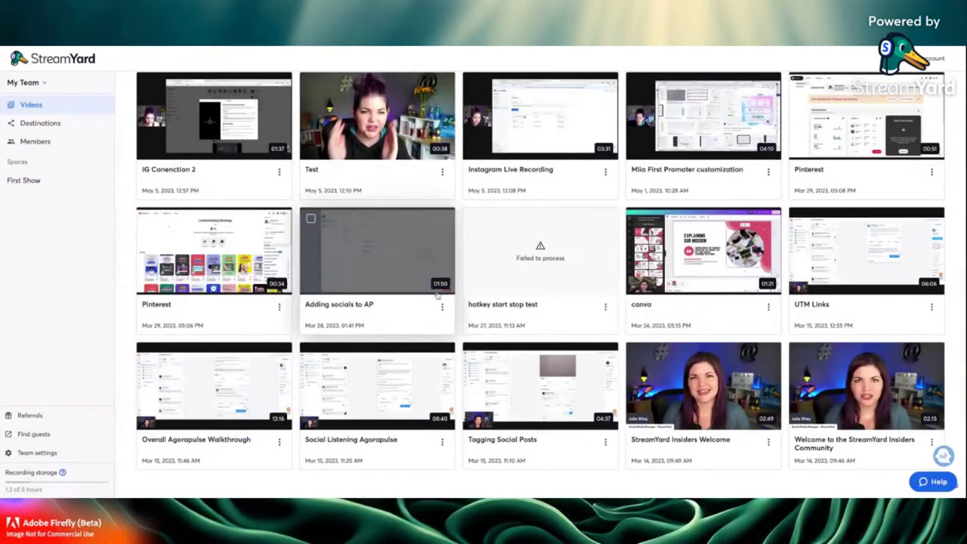
pyautogui.scroll(1, 235, 299)
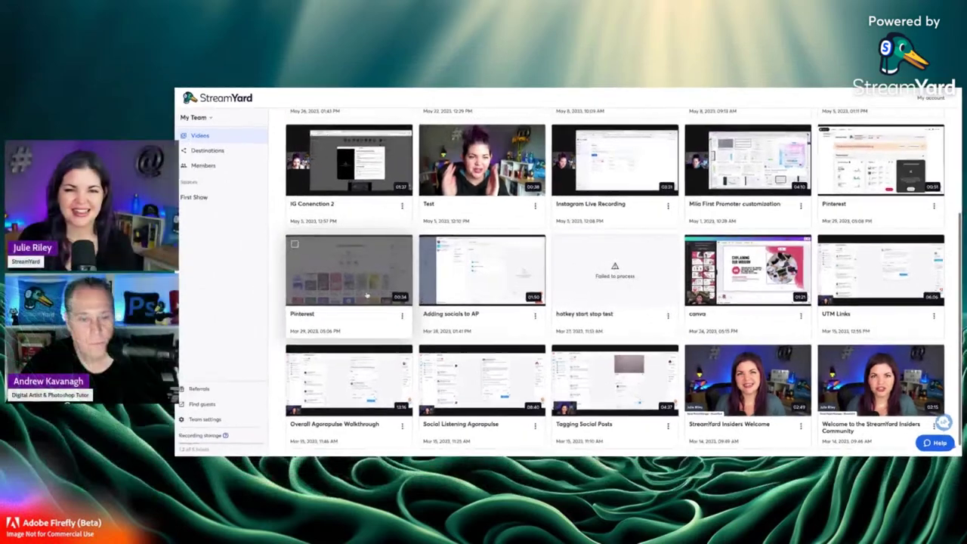
pyautogui.scroll(2, 433, 249)
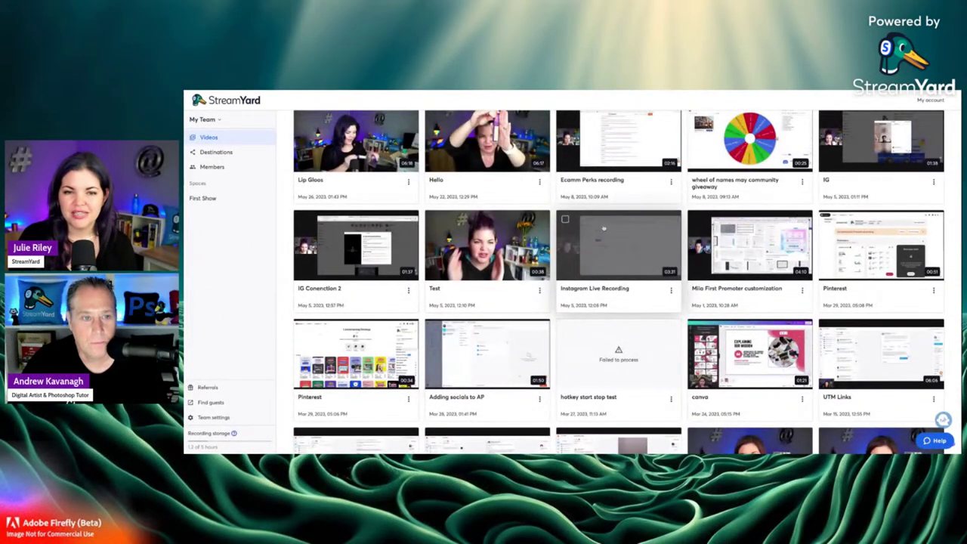
pyautogui.click(540, 291)
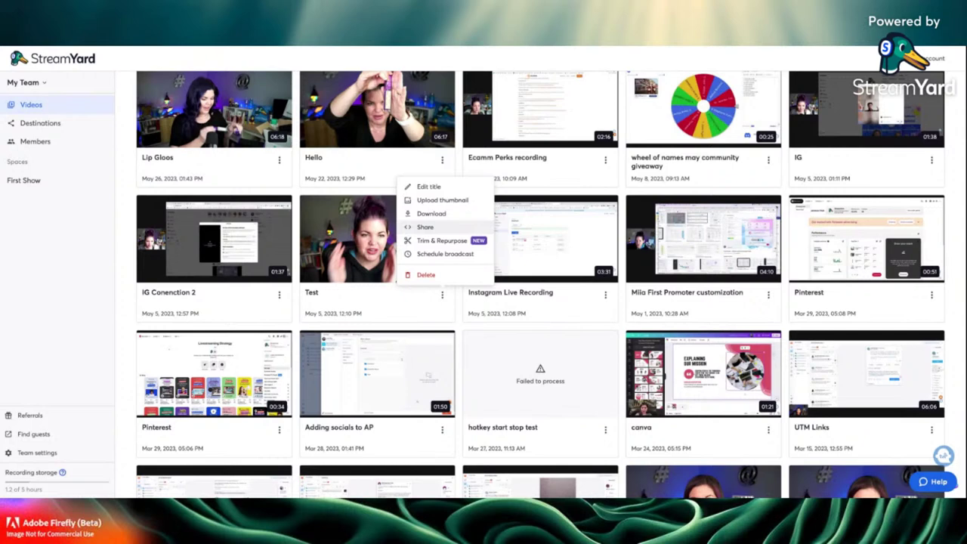
# - Review the destinations and the platforms available to add, opening and dismissing the Facebook Page connection request
pyautogui.click(40, 123)
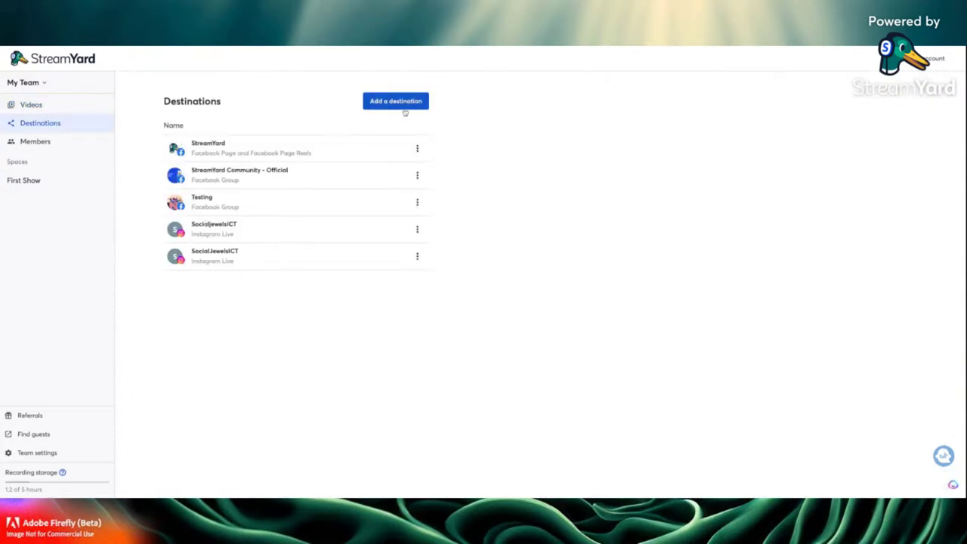
pyautogui.click(407, 105)
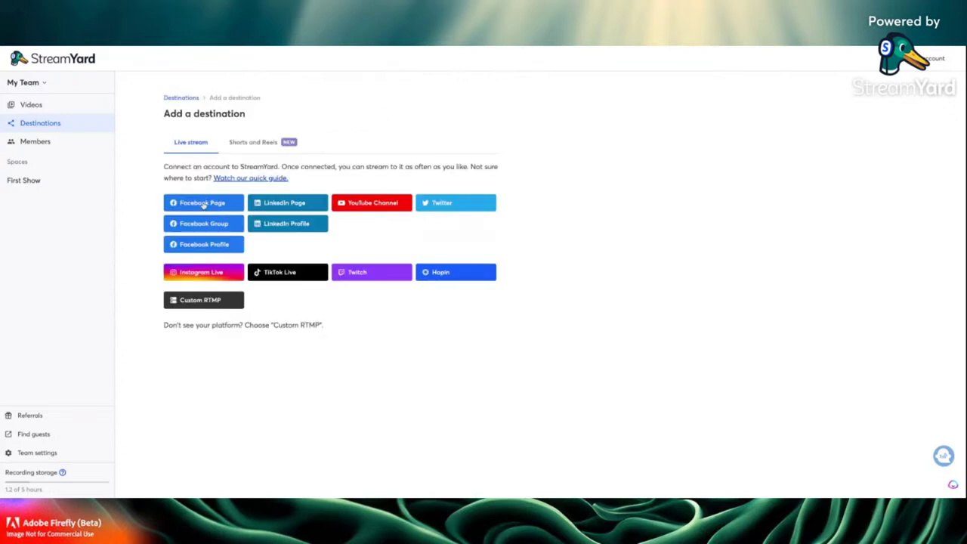
pyautogui.click(202, 203)
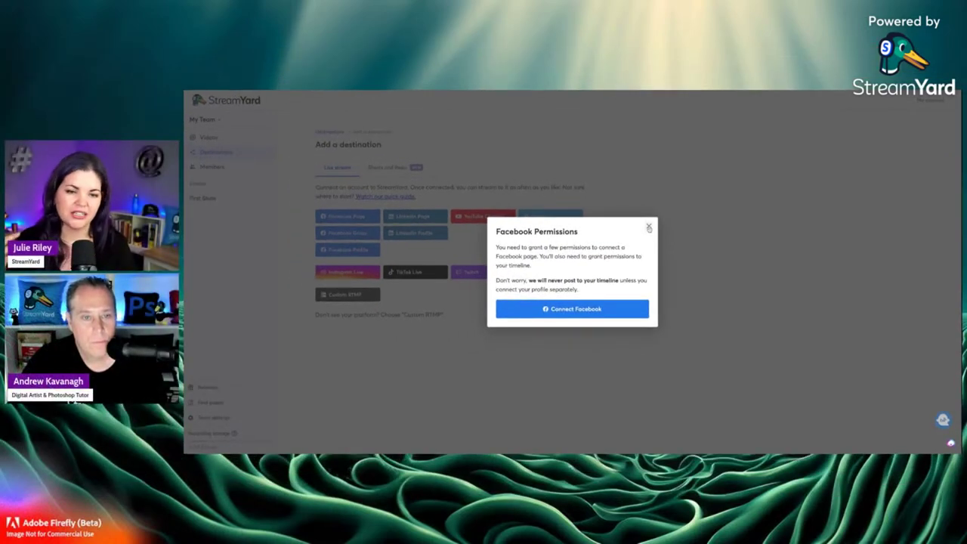
pyautogui.click(648, 225)
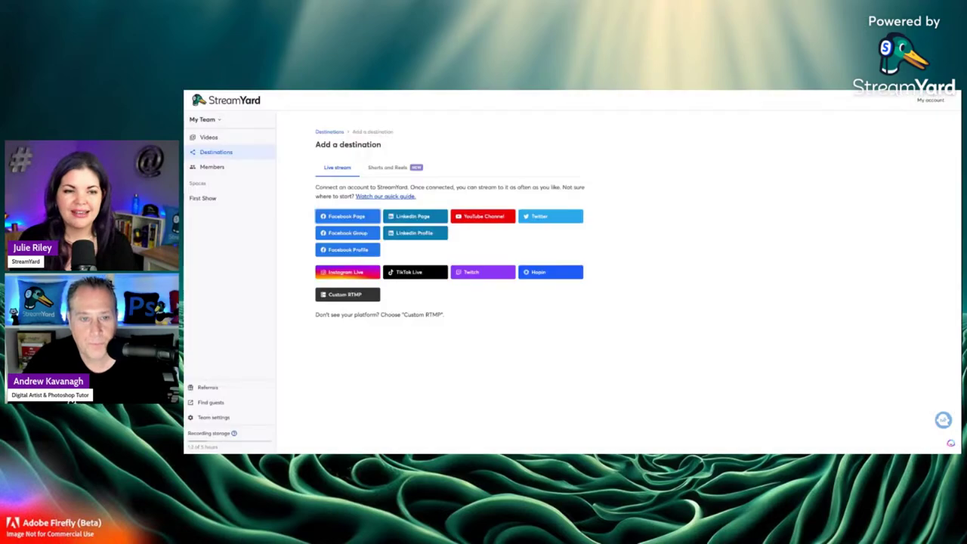
# - Look through the team's members, videos and destinations, and check the team switcher while staying on My Team
pyautogui.click(212, 168)
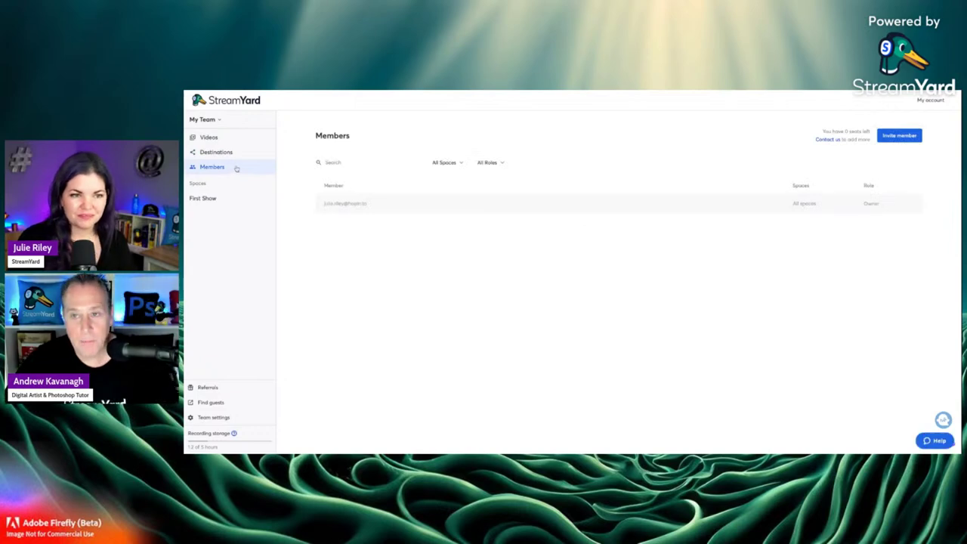
pyautogui.click(211, 140)
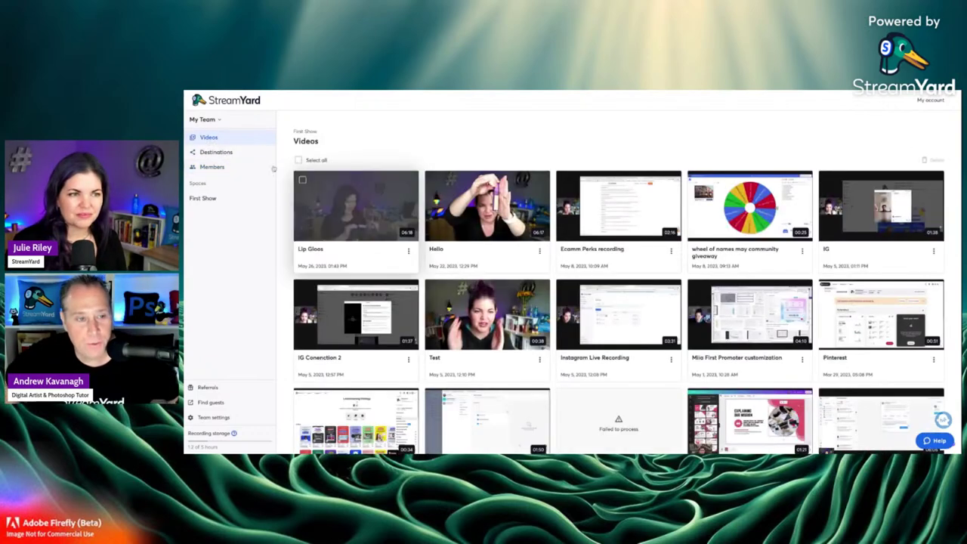
pyautogui.click(213, 153)
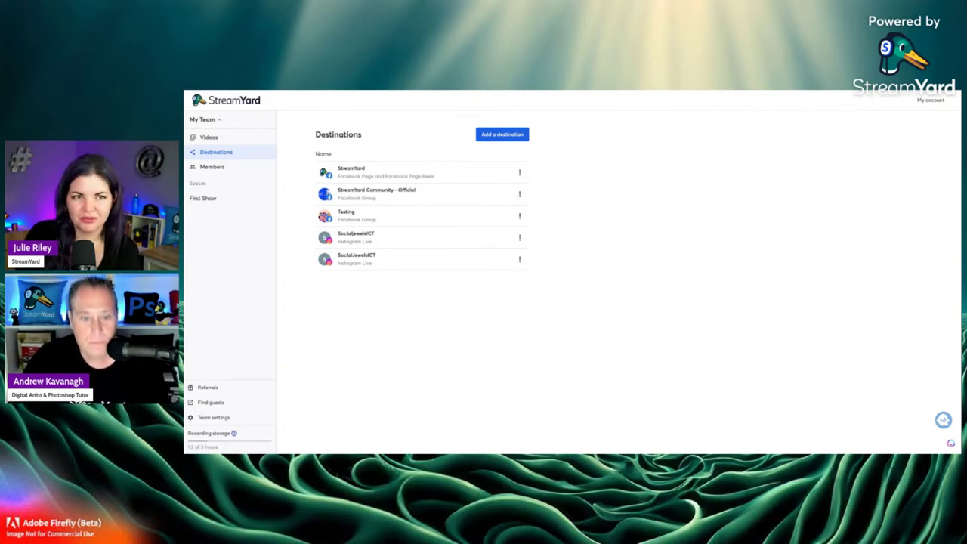
pyautogui.click(207, 122)
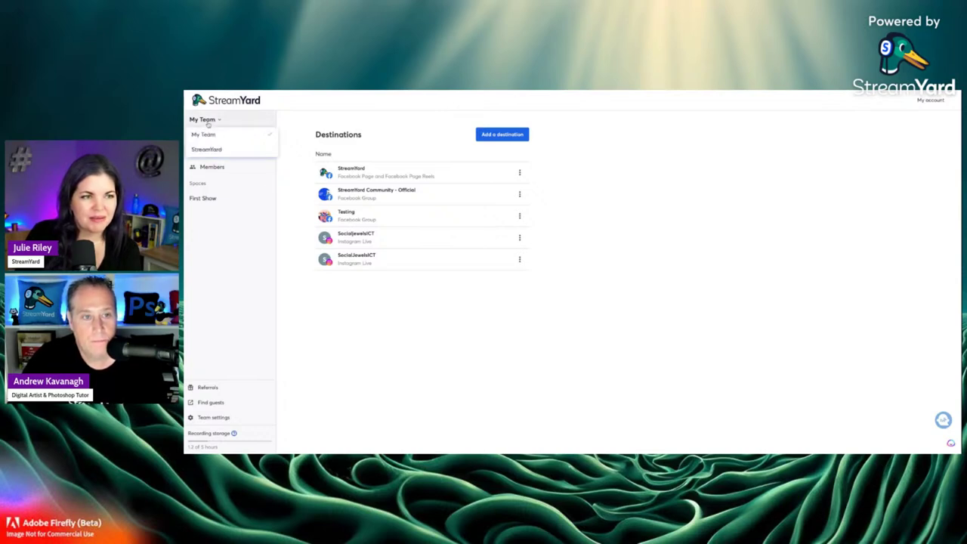
pyautogui.click(214, 136)
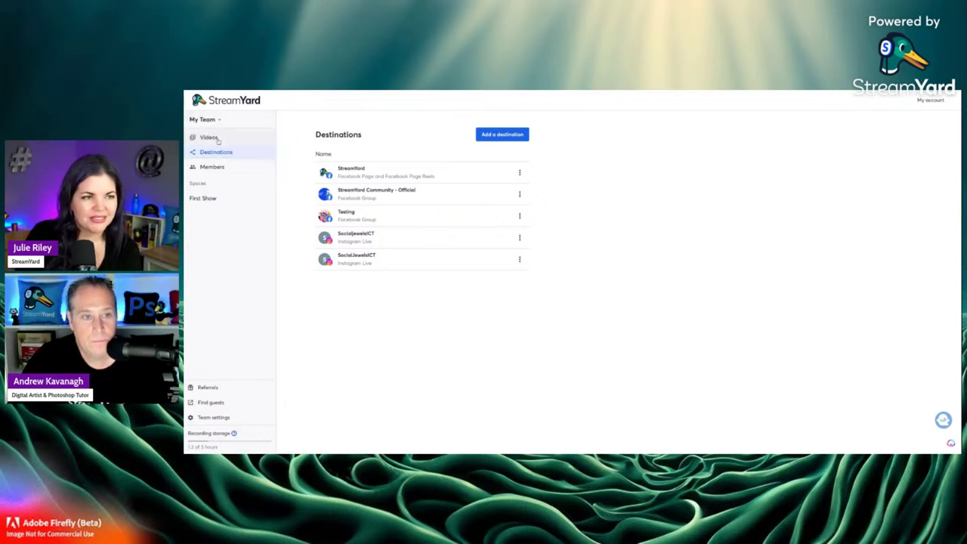
# - Start a new studio live stream in the First Show space with the Testing Facebook group as its destination
pyautogui.click(203, 197)
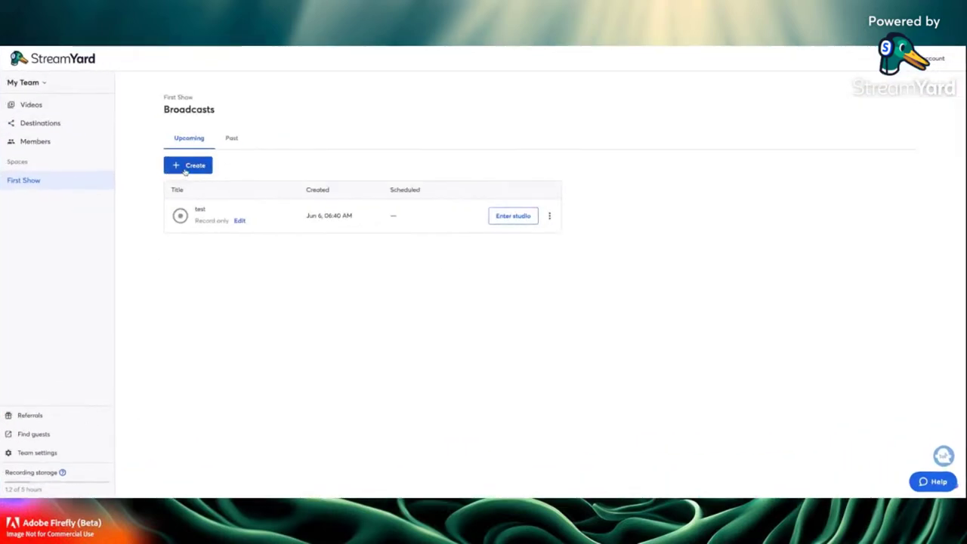
pyautogui.click(186, 166)
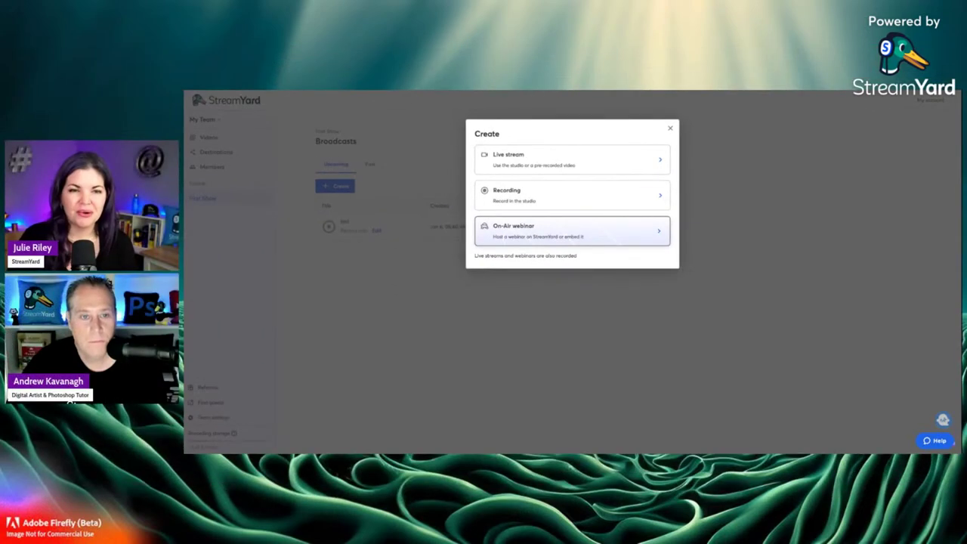
pyautogui.click(651, 164)
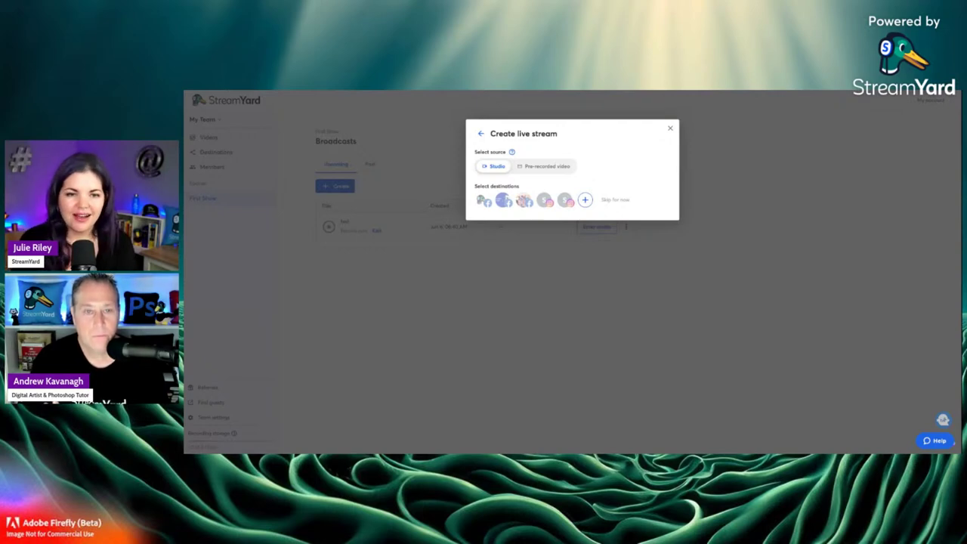
pyautogui.click(524, 199)
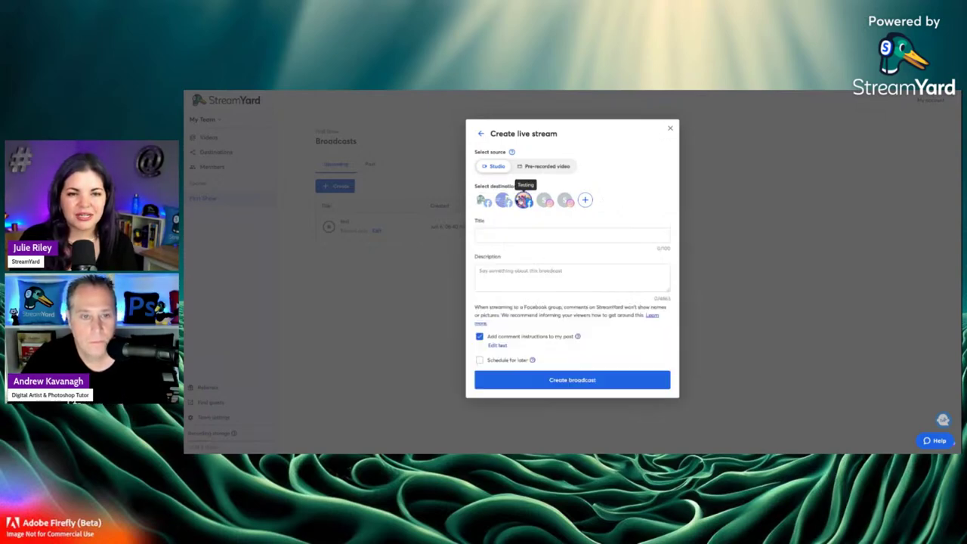
# - Title the live stream "Hello" and enter "StreamYard Live" as its description
pyautogui.click(499, 233)
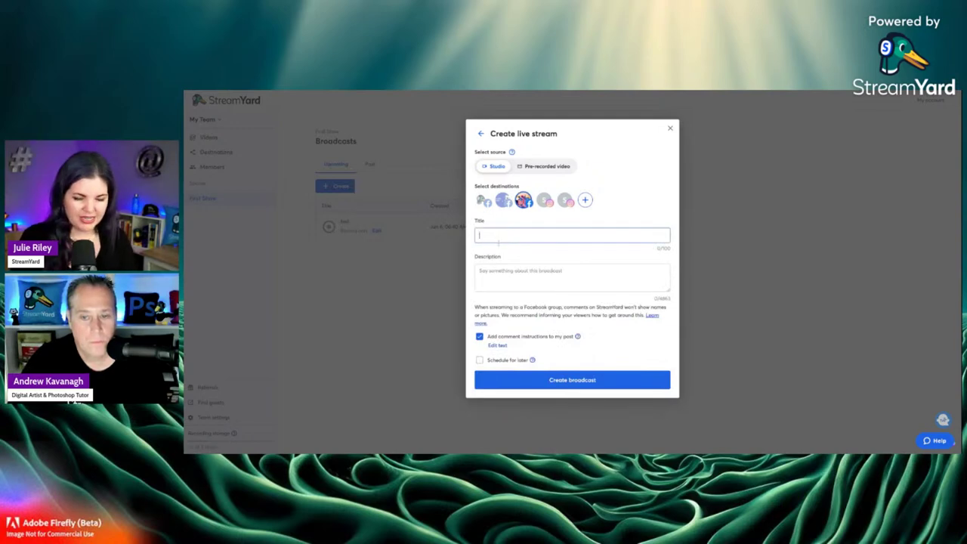
pyautogui.write('Hello')
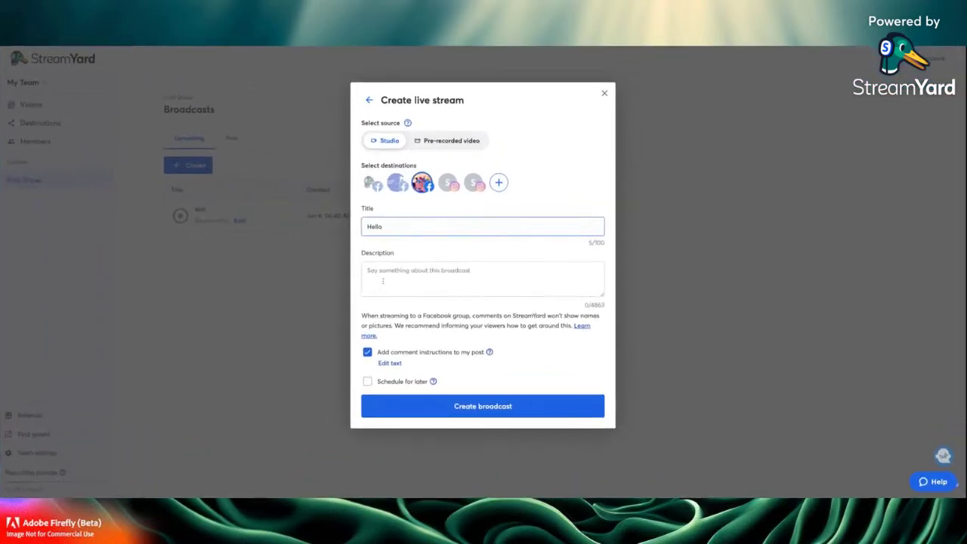
pyautogui.click(492, 278)
pyautogui.write('StreamYa')
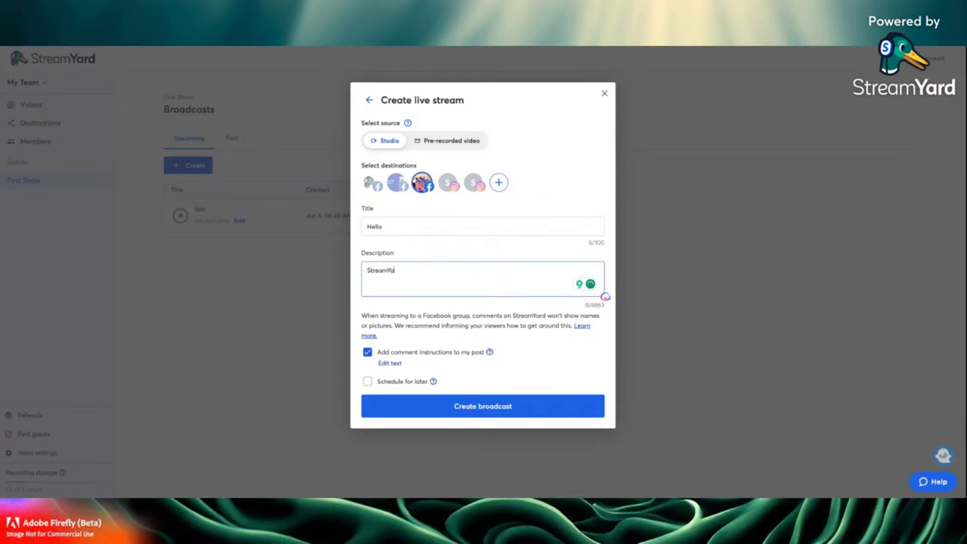
pyautogui.write('rd Live')
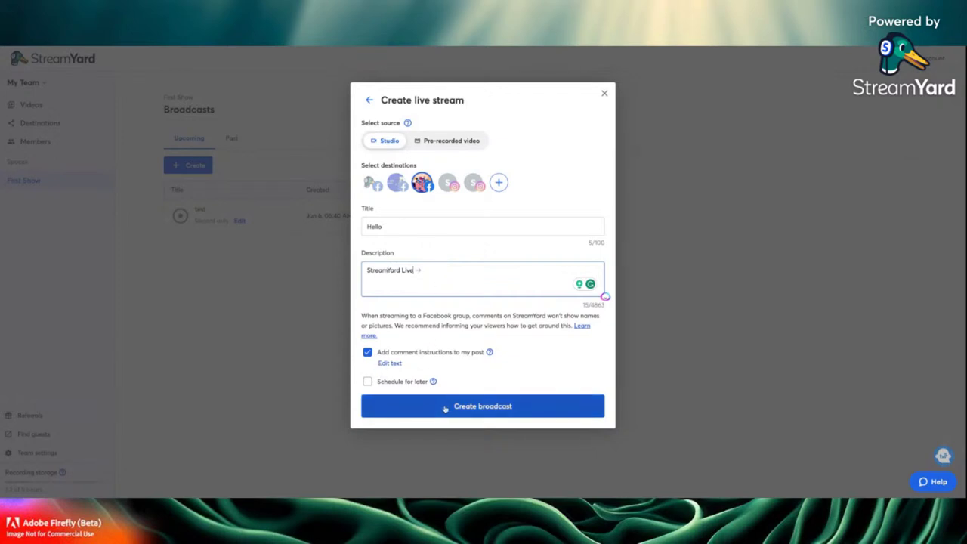
# - Turn on scheduling for later and apply the "Getting Started with StreamYard" image as the thumbnail
pyautogui.click(367, 383)
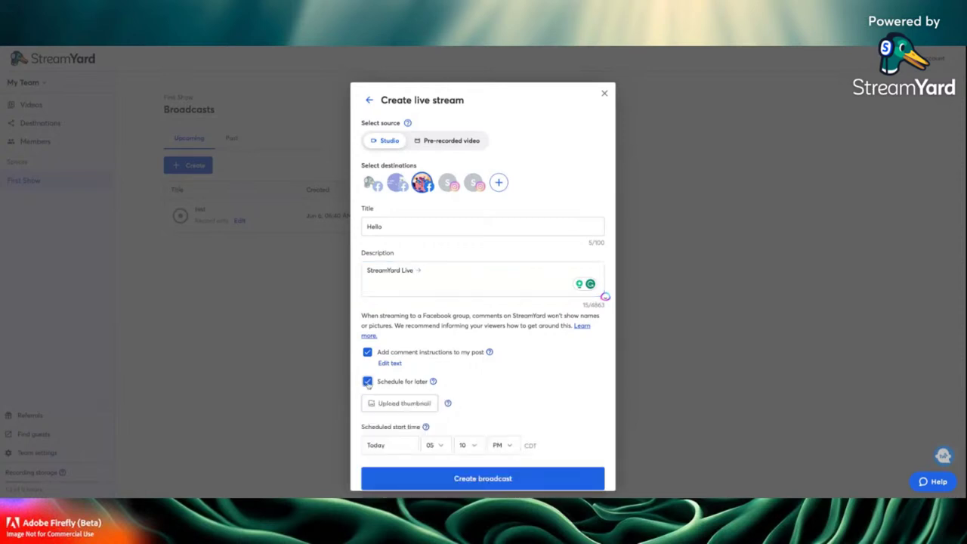
pyautogui.scroll(-1, 419, 383)
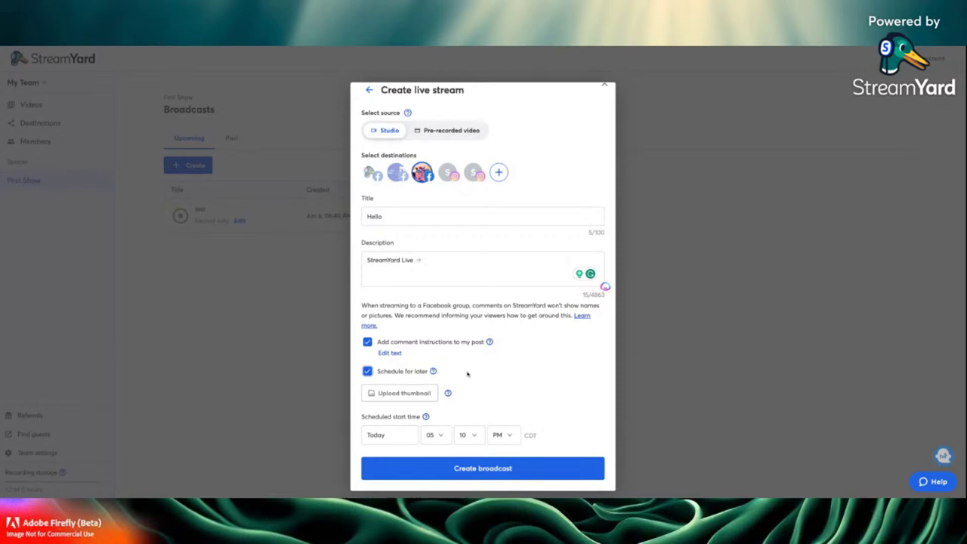
pyautogui.click(409, 396)
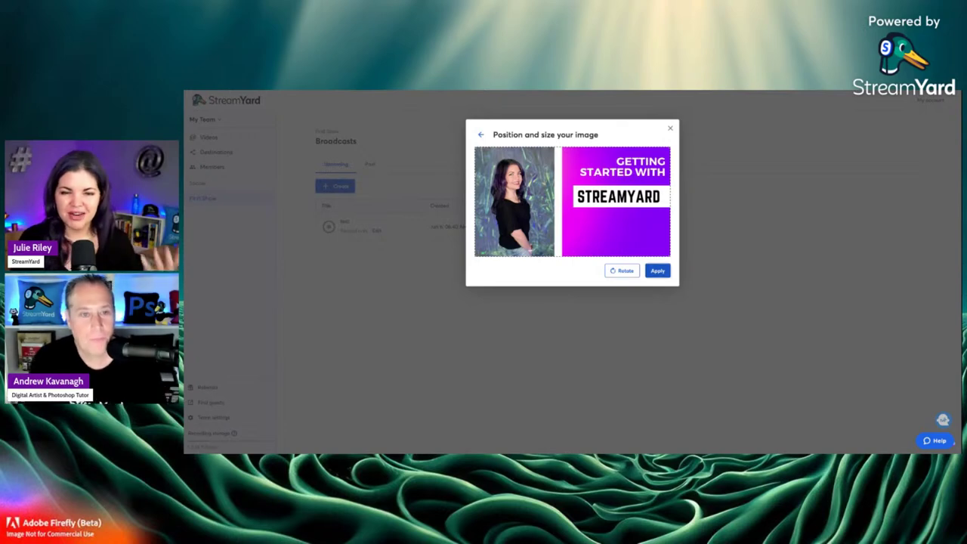
pyautogui.press('Return')
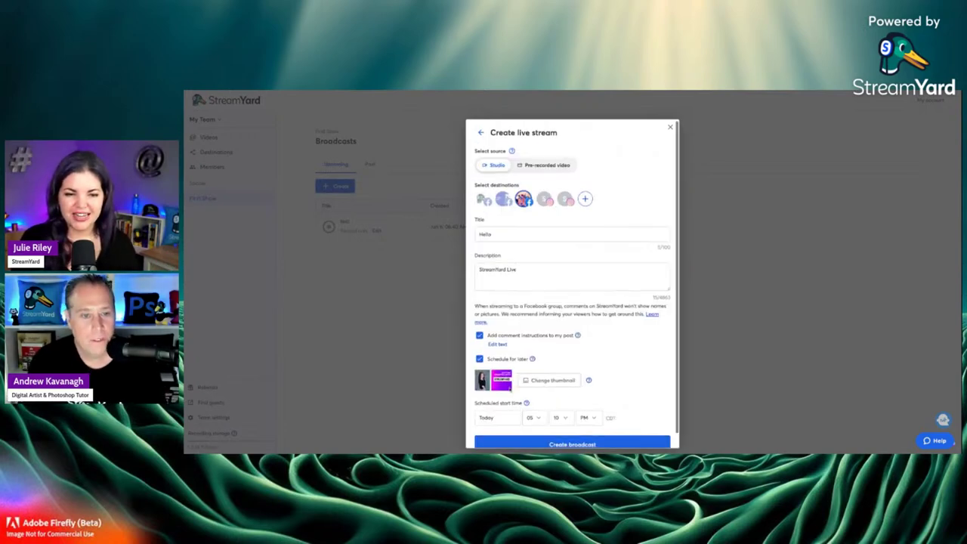
# - Check the help notes for the thumbnail and comment instructions, and create the scheduled broadcast
pyautogui.scroll(-1, 508, 403)
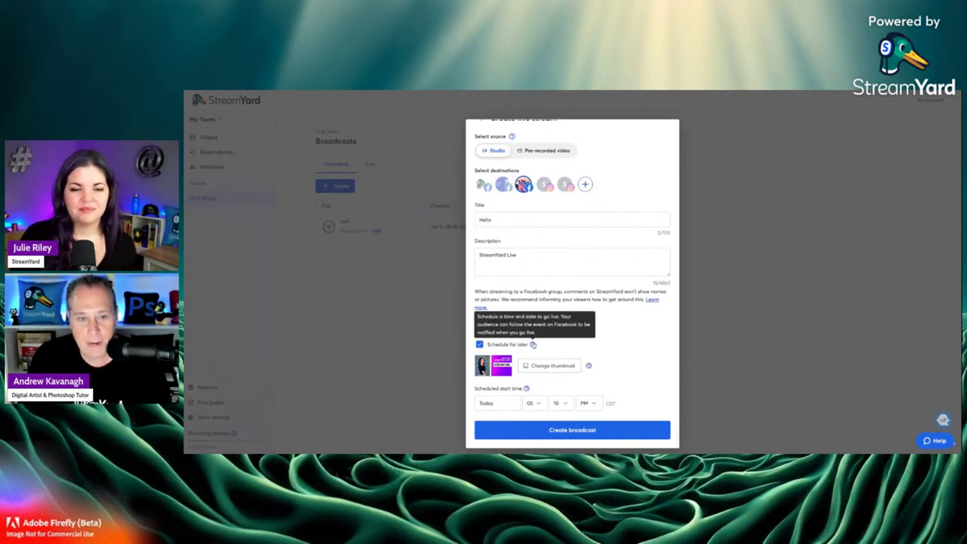
pyautogui.moveTo(589, 367)
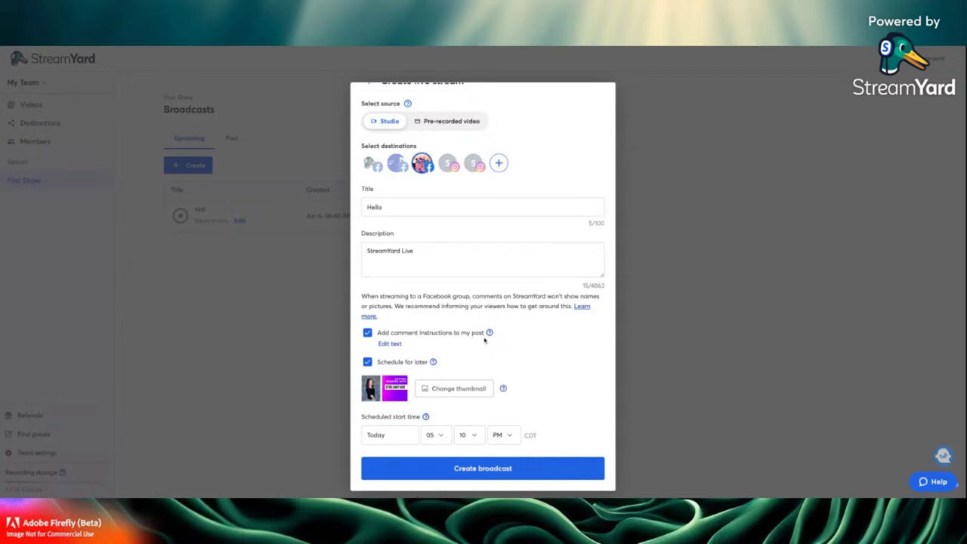
pyautogui.moveTo(489, 334)
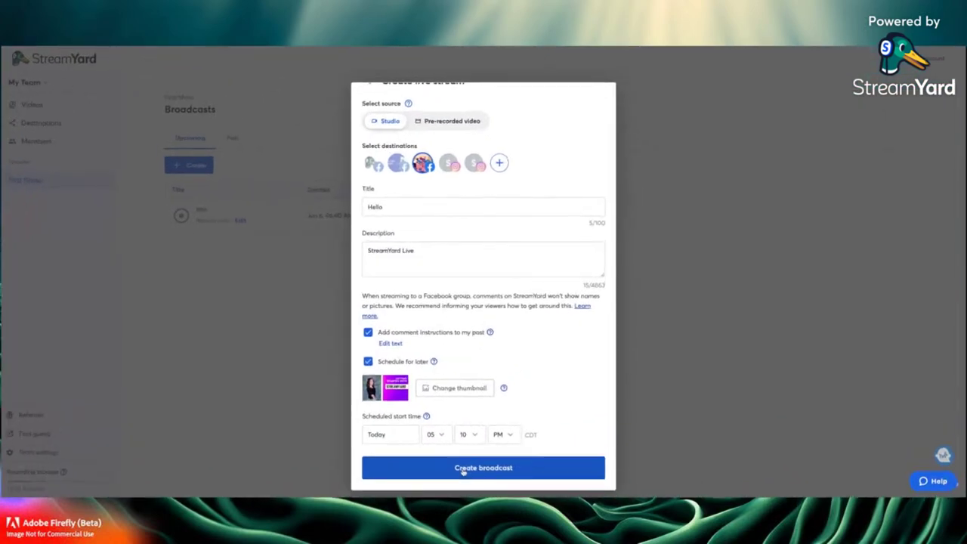
pyautogui.click(463, 470)
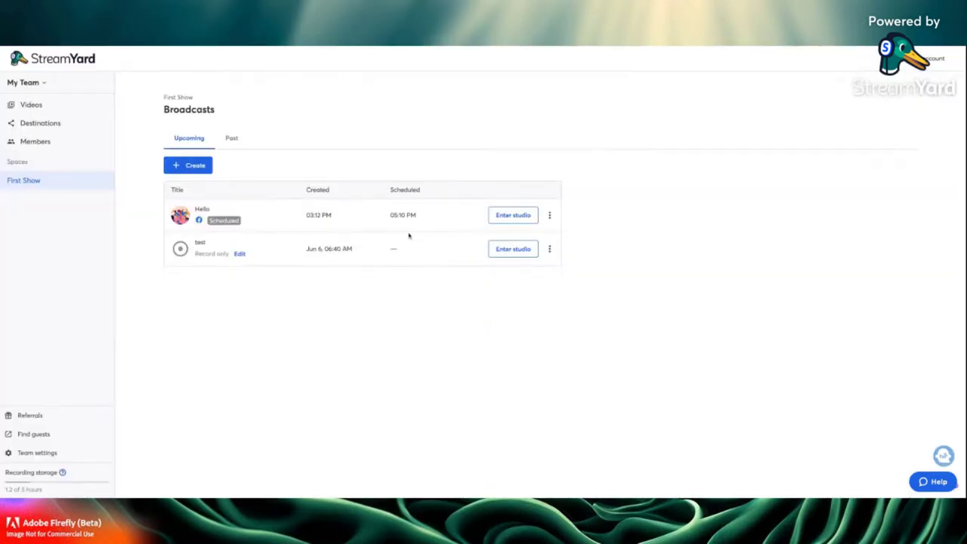
# - Open the camera and mic check for the scheduled Hello broadcast and mute the microphone
pyautogui.click(515, 217)
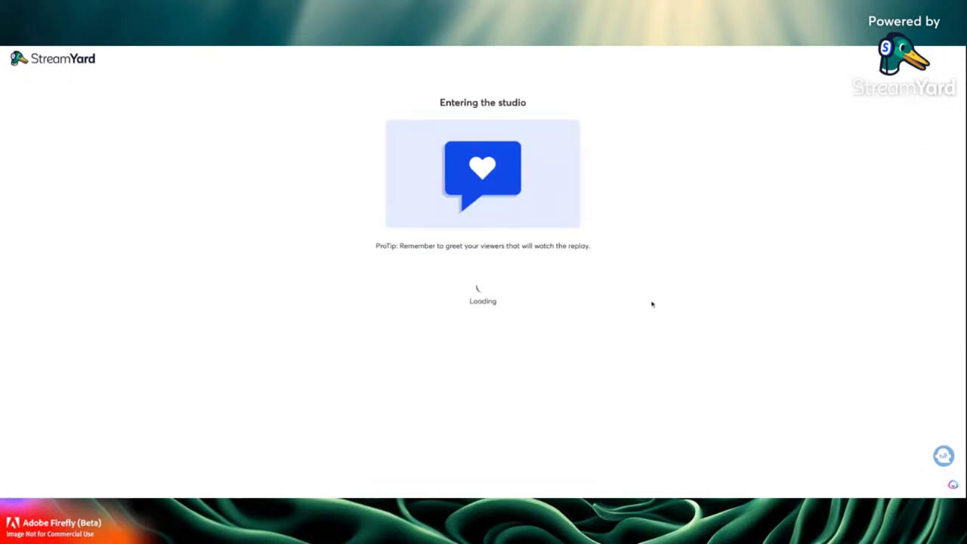
pyautogui.click(447, 229)
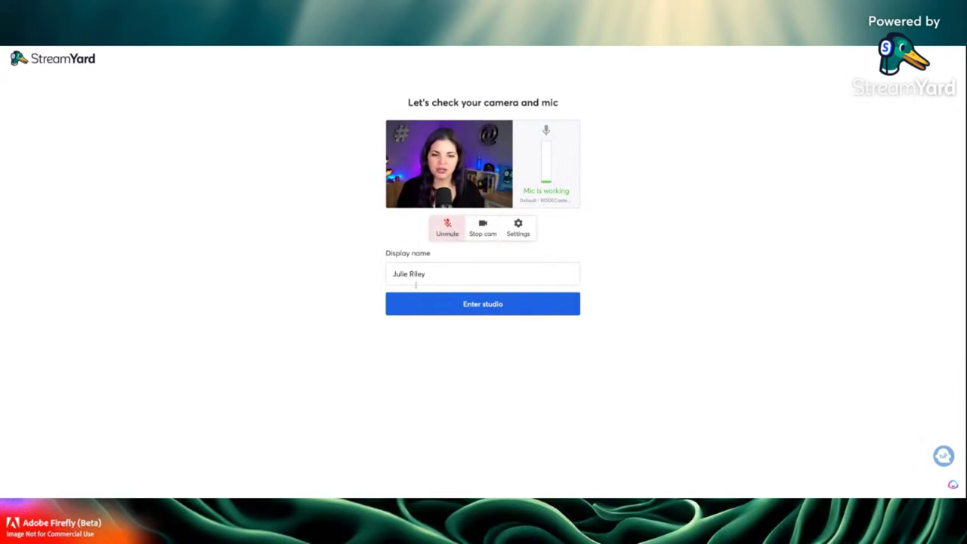
# - Review the camera options and the microphone, speaker and echo cancellation options in the settings, and close them
pyautogui.click(518, 228)
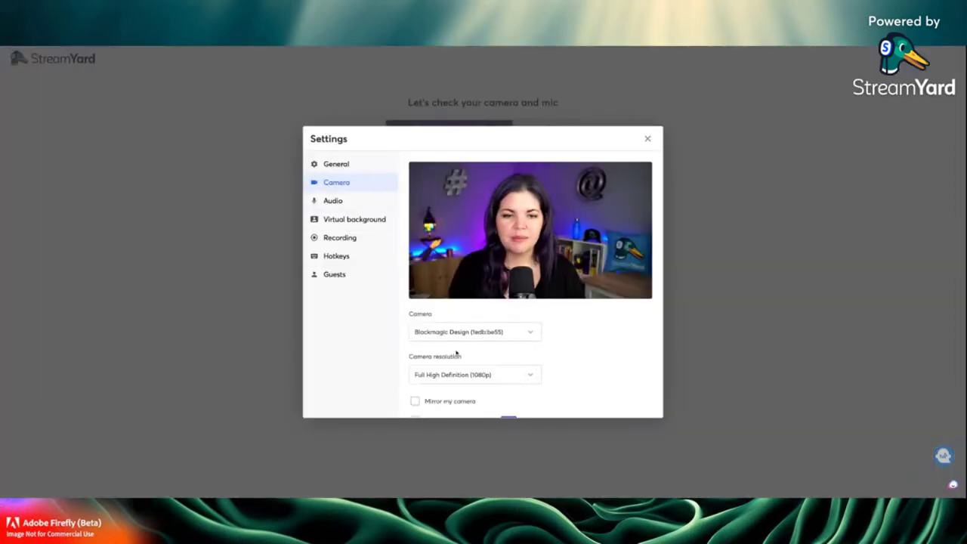
pyautogui.scroll(-1, 455, 354)
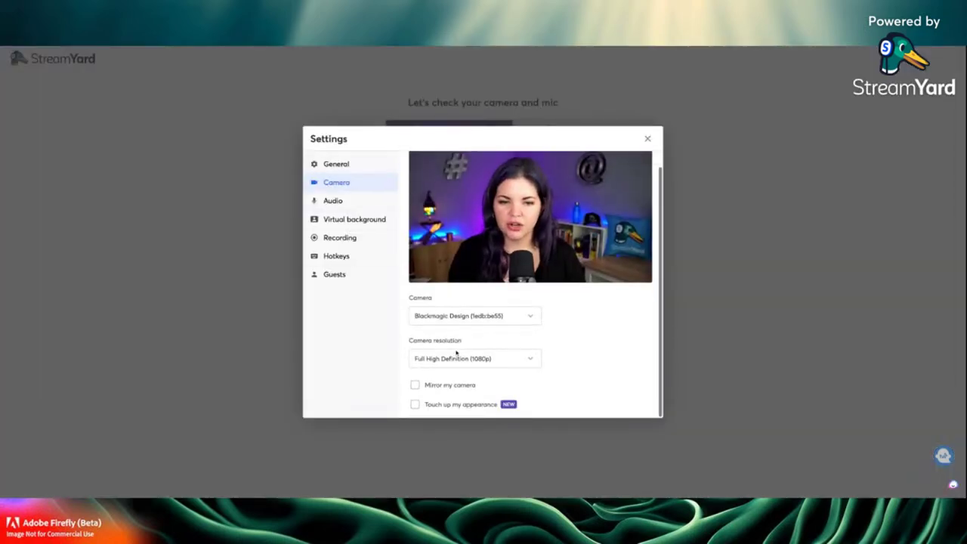
pyautogui.click(338, 204)
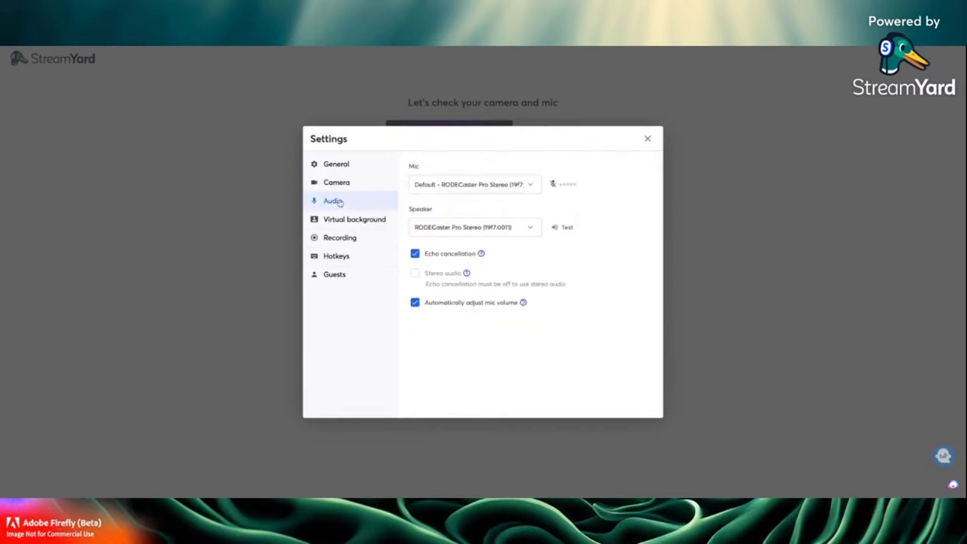
pyautogui.click(647, 139)
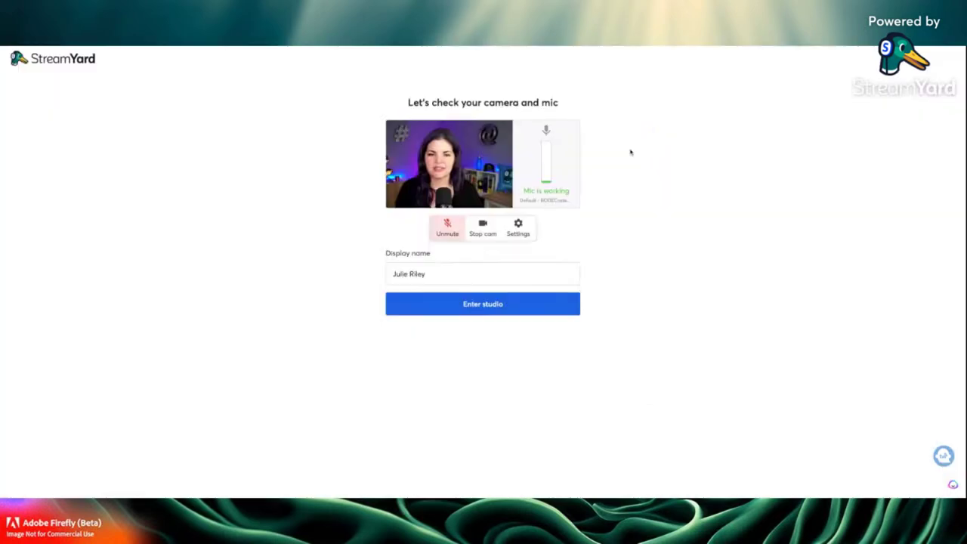
# - Enter the Hello broadcast's studio and add the host's main camera to the stream
pyautogui.click(443, 311)
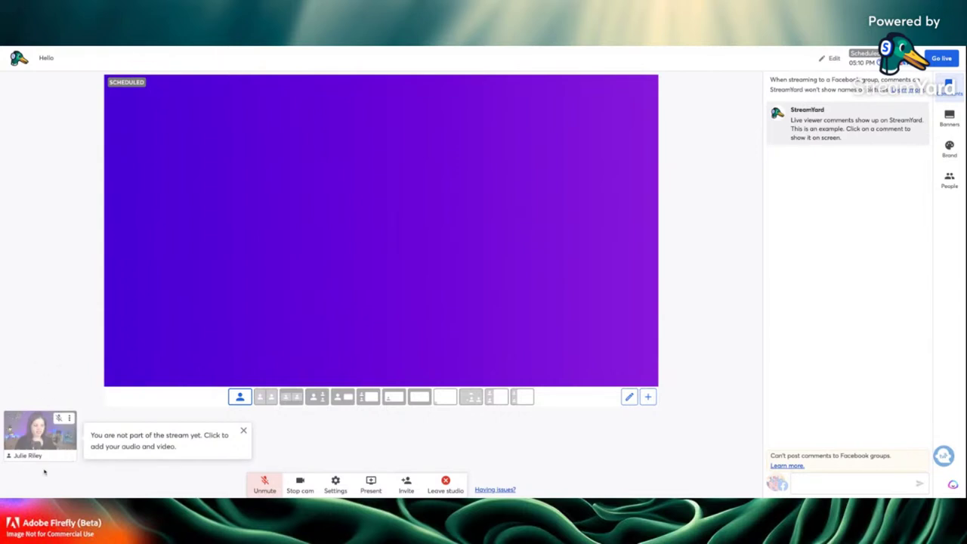
pyautogui.moveTo(30, 444)
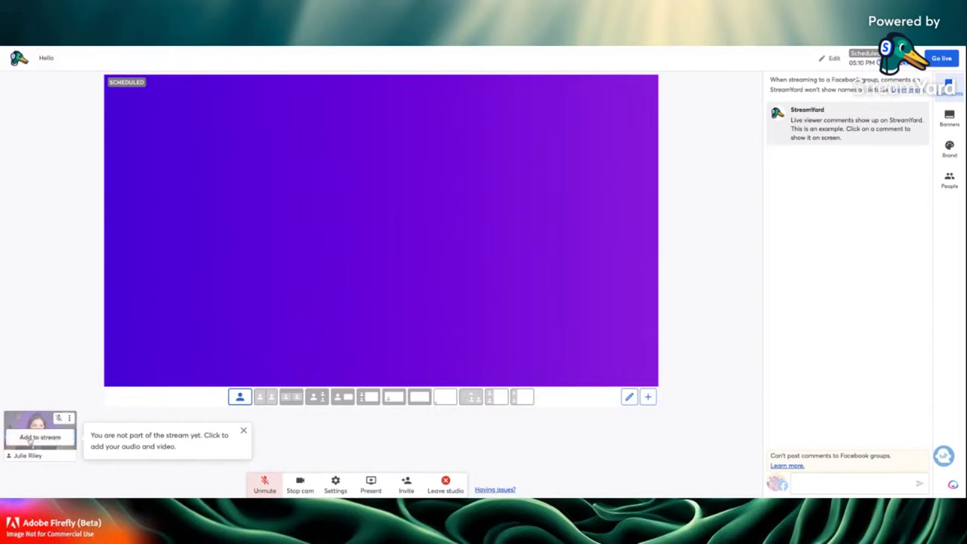
pyautogui.click(31, 441)
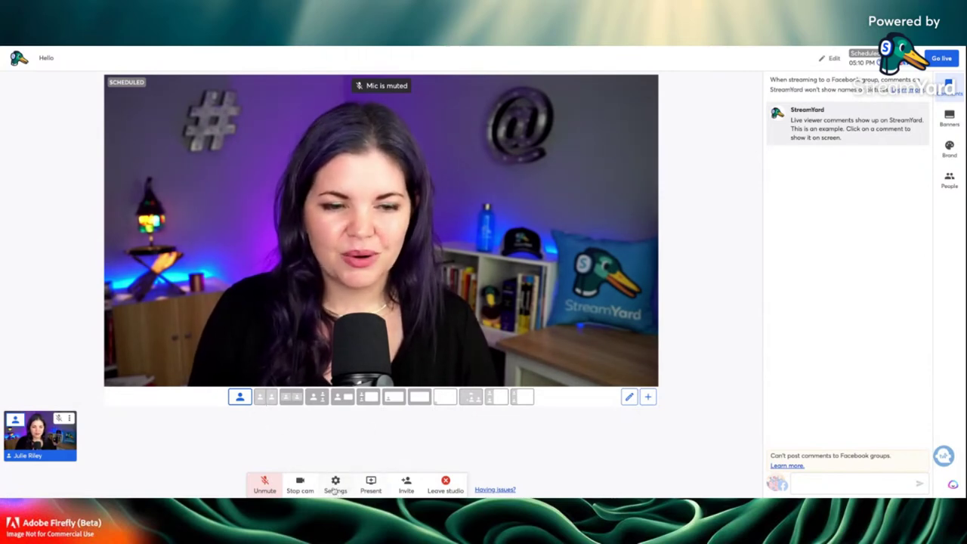
# - Share Camo Camera as an extra camera at Full High Definition (1080p) and add it to the stream
pyautogui.click(371, 485)
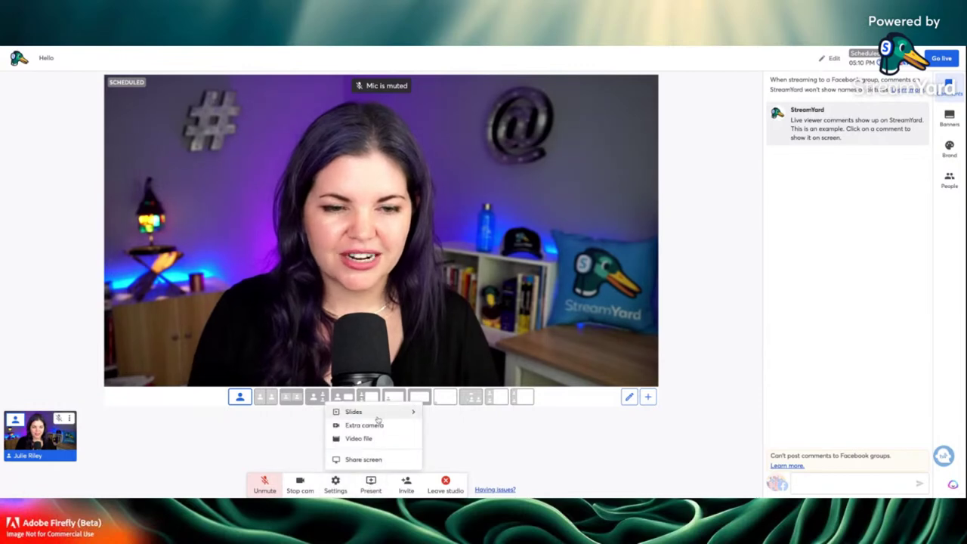
pyautogui.click(372, 425)
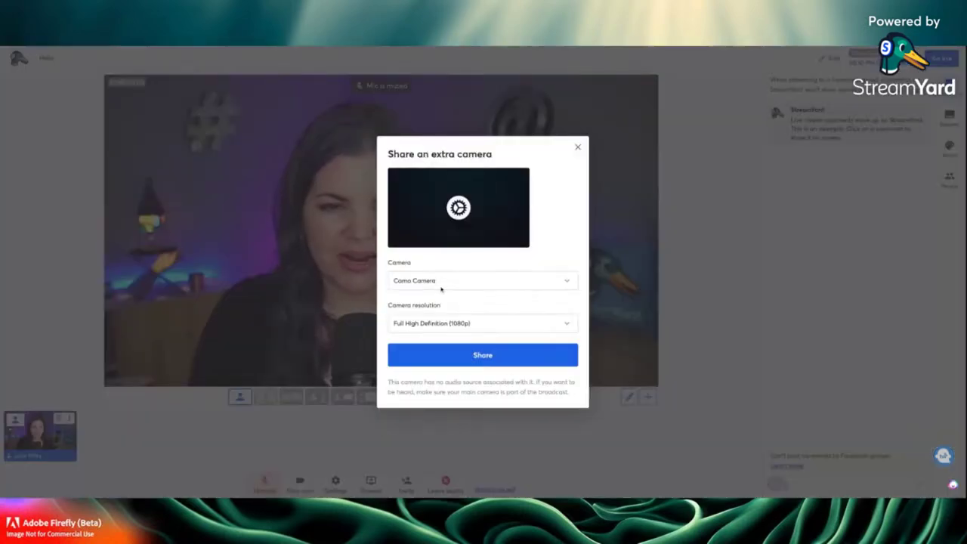
pyautogui.click(435, 356)
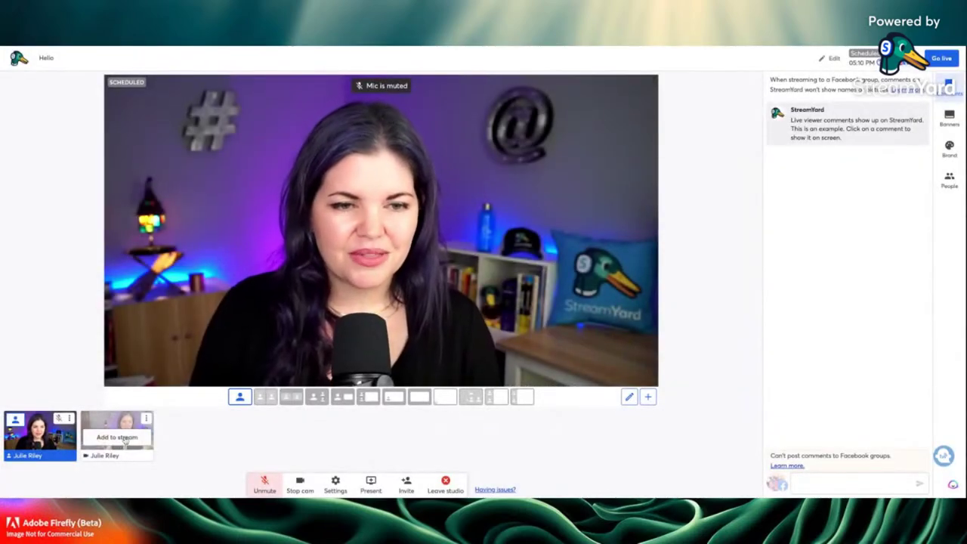
pyautogui.click(121, 438)
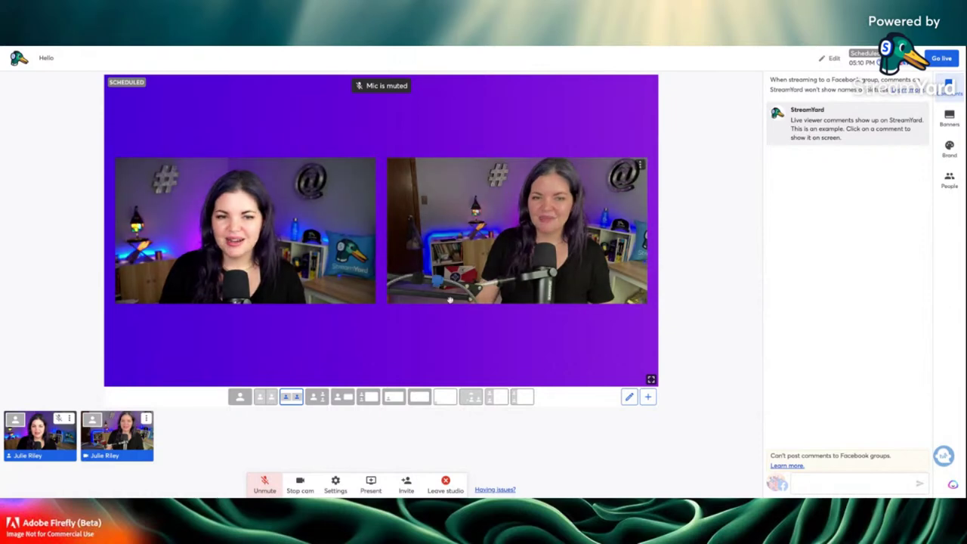
# - Try the cropped, one-large-one-small and group layouts with both cameras, and remove the extra camera from the stream
pyautogui.click(258, 403)
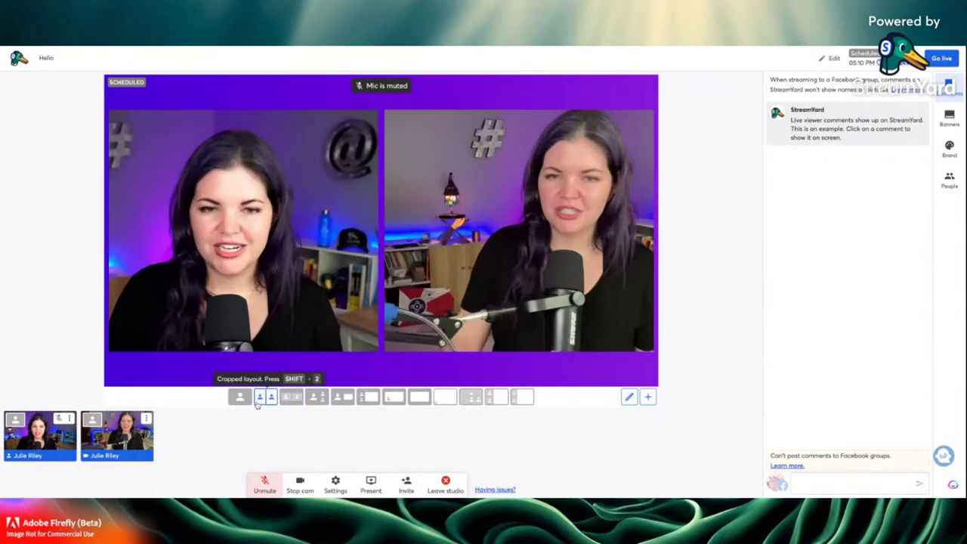
pyautogui.click(317, 397)
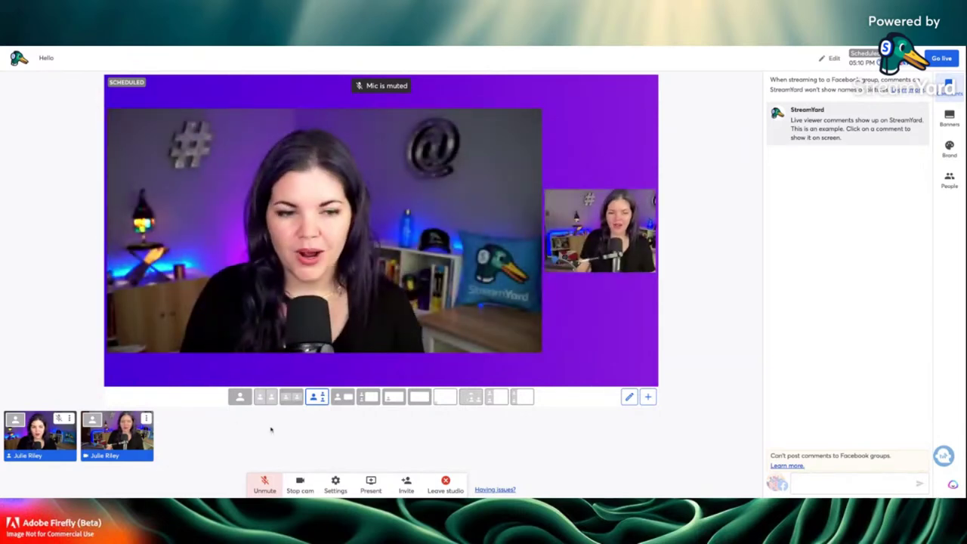
pyautogui.click(294, 400)
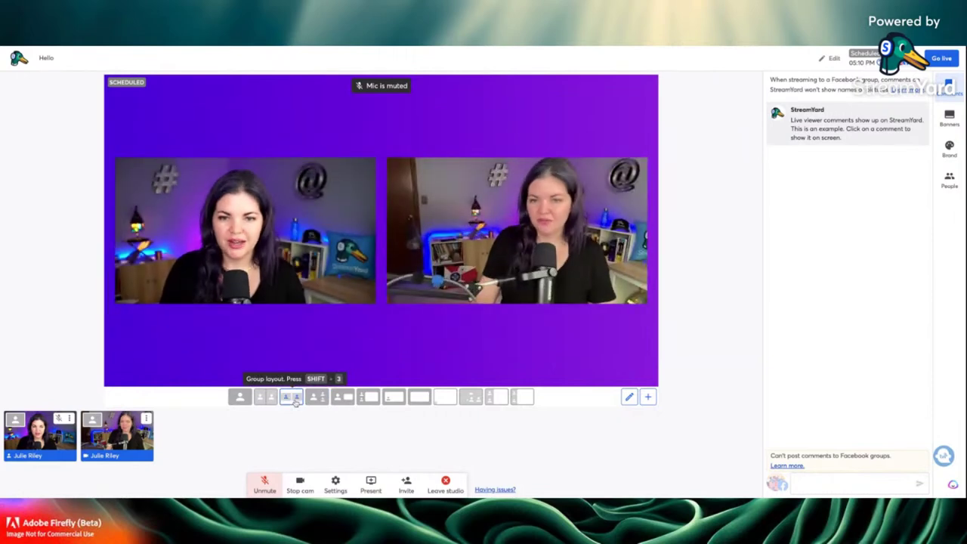
pyautogui.moveTo(123, 446)
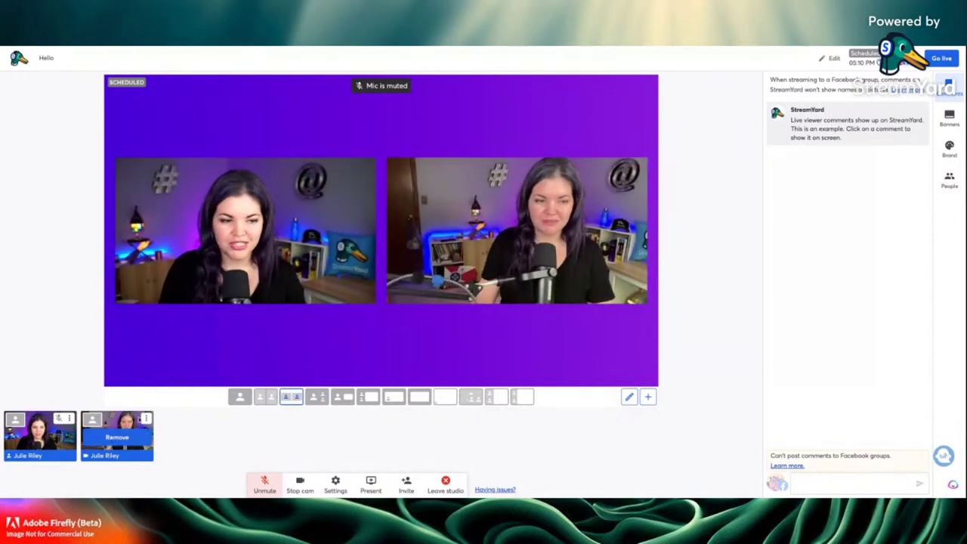
pyautogui.click(119, 441)
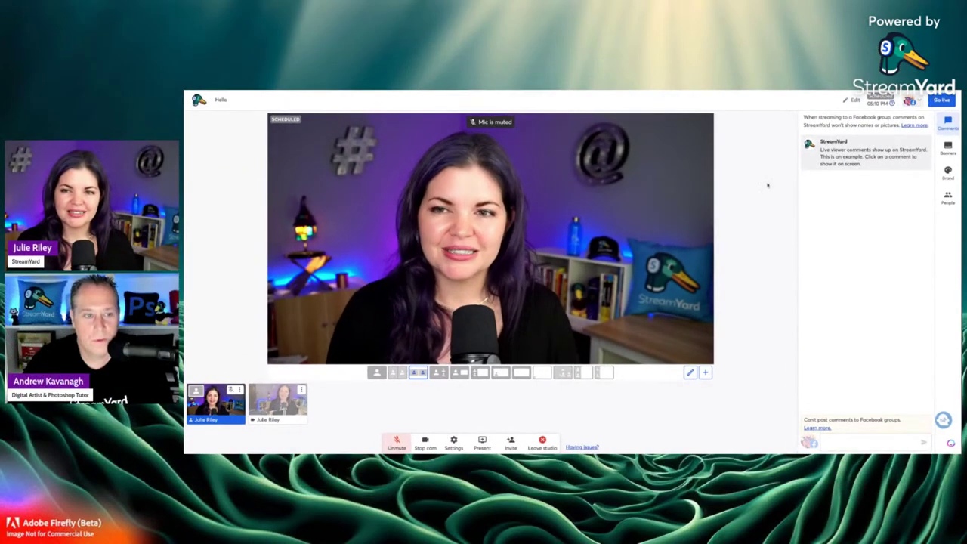
# - Star the example StreamYard comment, view it in the starred comments, and unstar it
pyautogui.moveTo(860, 157)
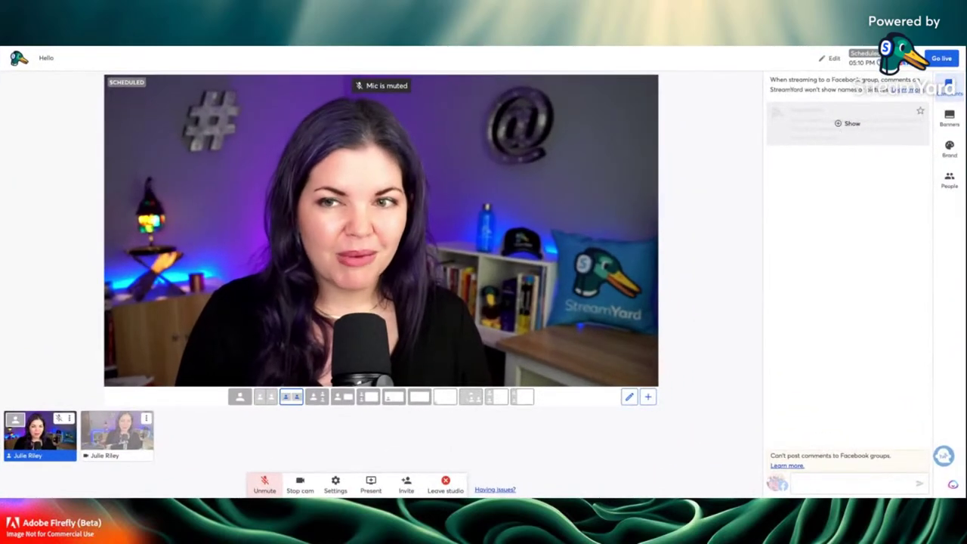
pyautogui.click(848, 123)
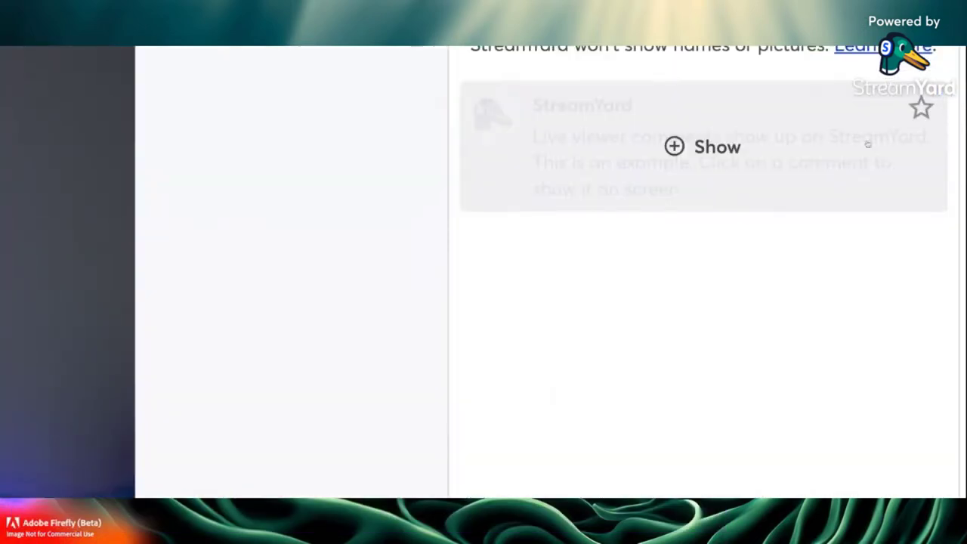
pyautogui.scroll(1, 875, 229)
pyautogui.moveTo(938, 171)
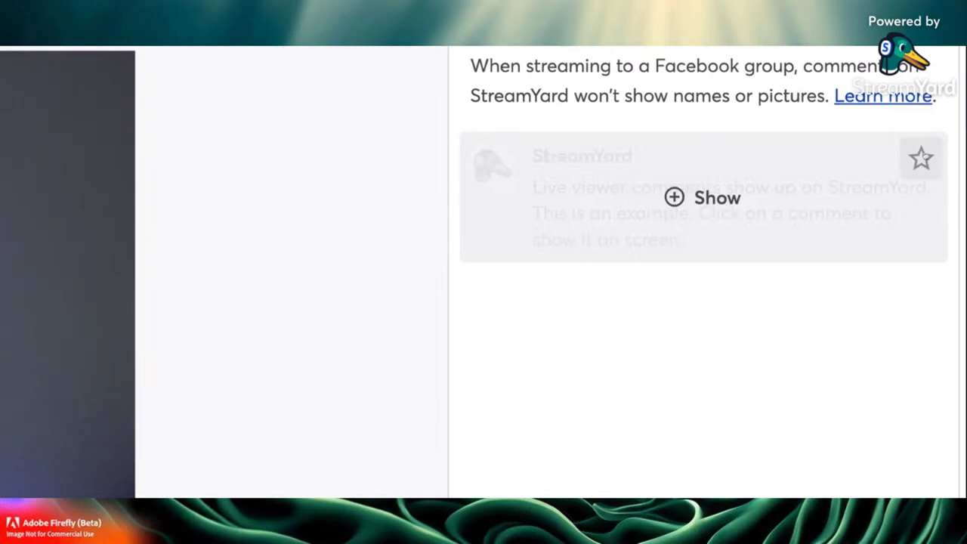
pyautogui.click(702, 197)
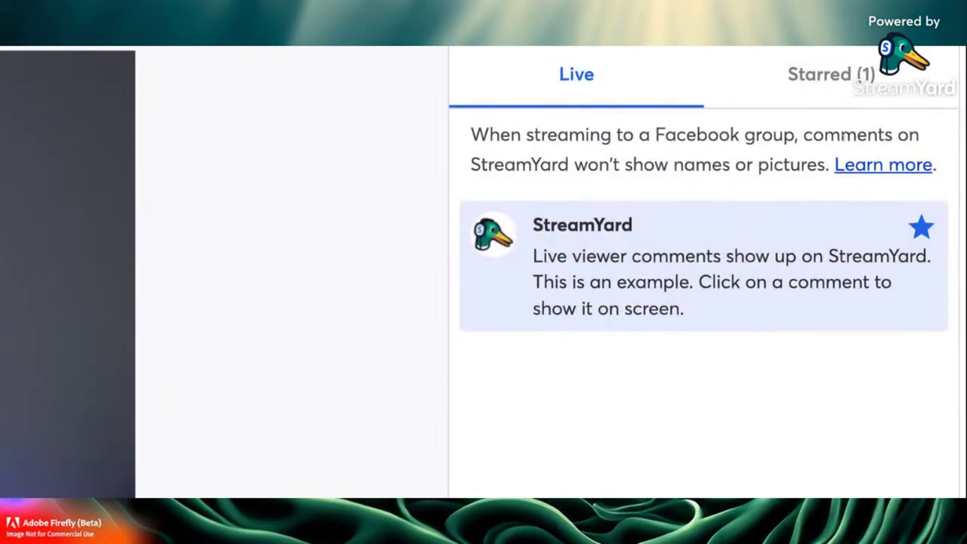
pyautogui.click(817, 81)
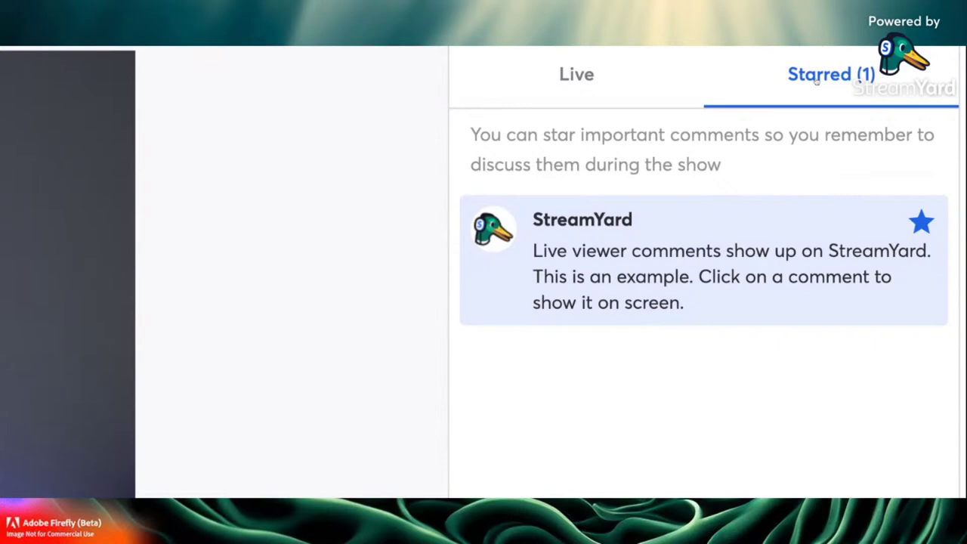
pyautogui.click(920, 221)
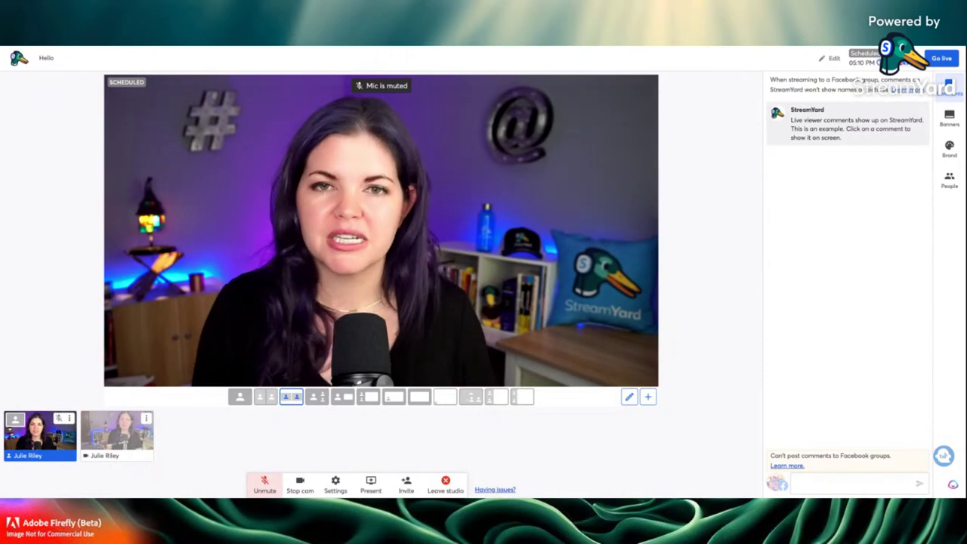
# - Show and hide each of the two example banners on the stage
pyautogui.moveTo(888, 118)
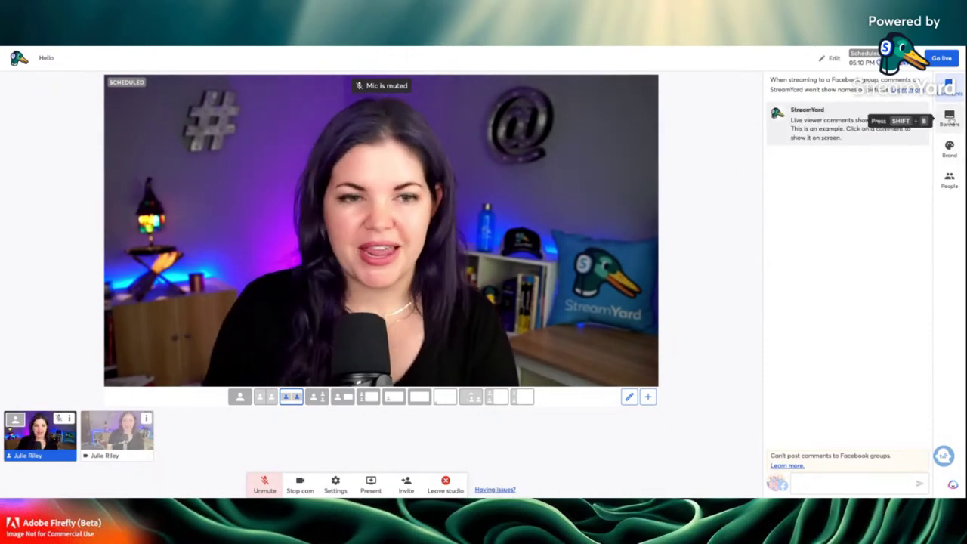
pyautogui.click(949, 117)
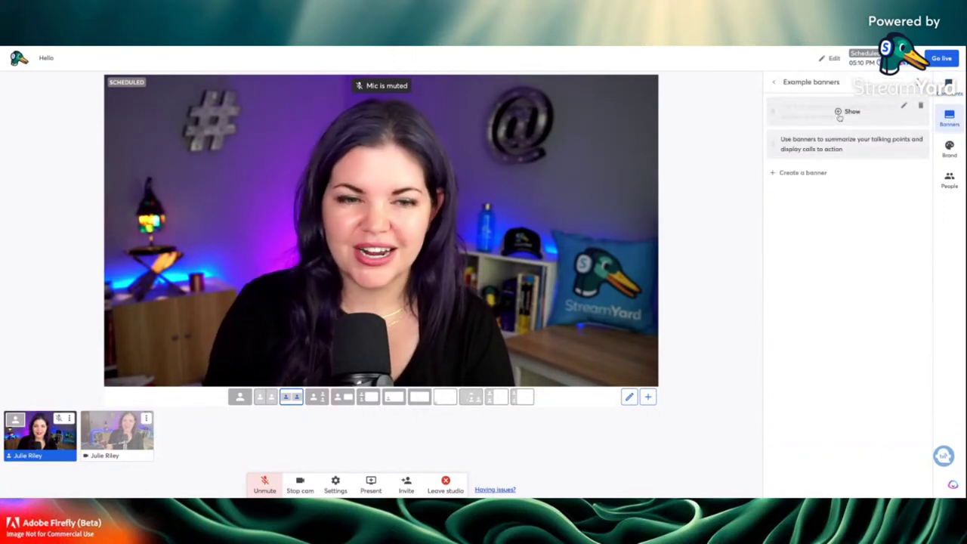
pyautogui.click(839, 115)
pyautogui.click(839, 114)
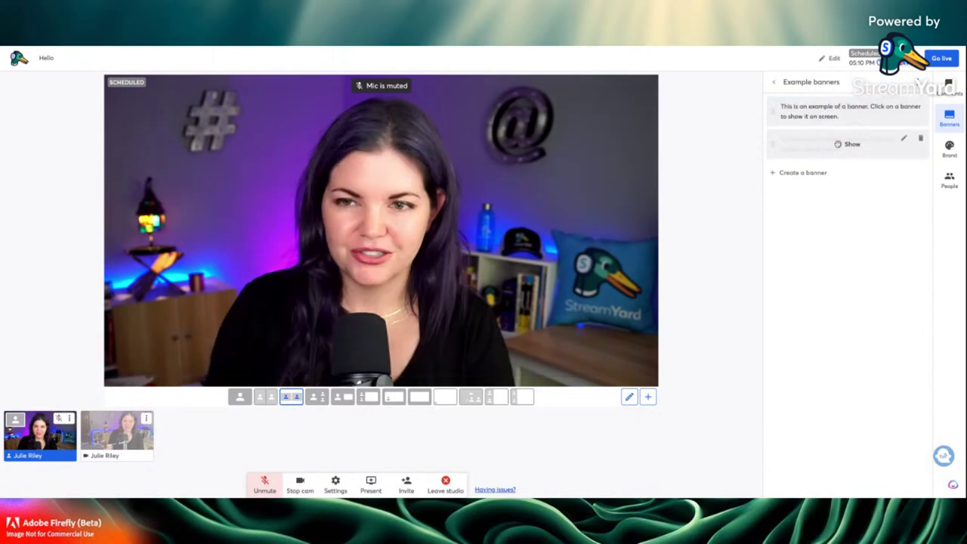
pyautogui.click(839, 144)
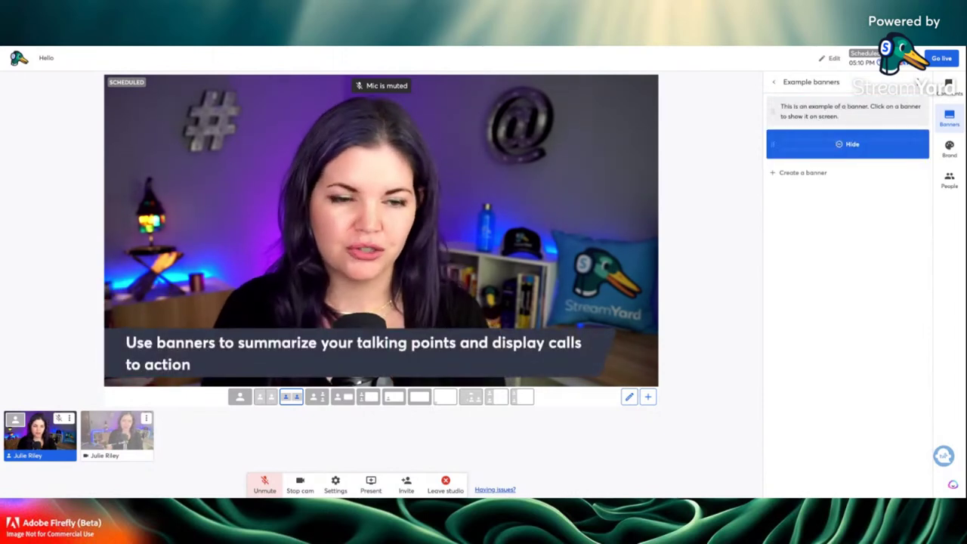
pyautogui.click(830, 150)
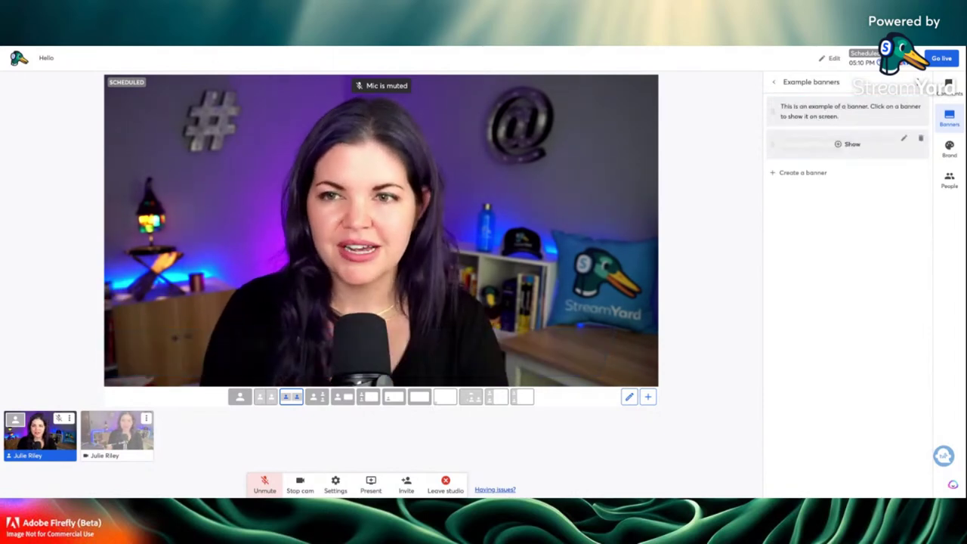
# - Create a banner reading "Hello From Wichita" and demonstrate showing and hiding it on the stage
pyautogui.click(802, 173)
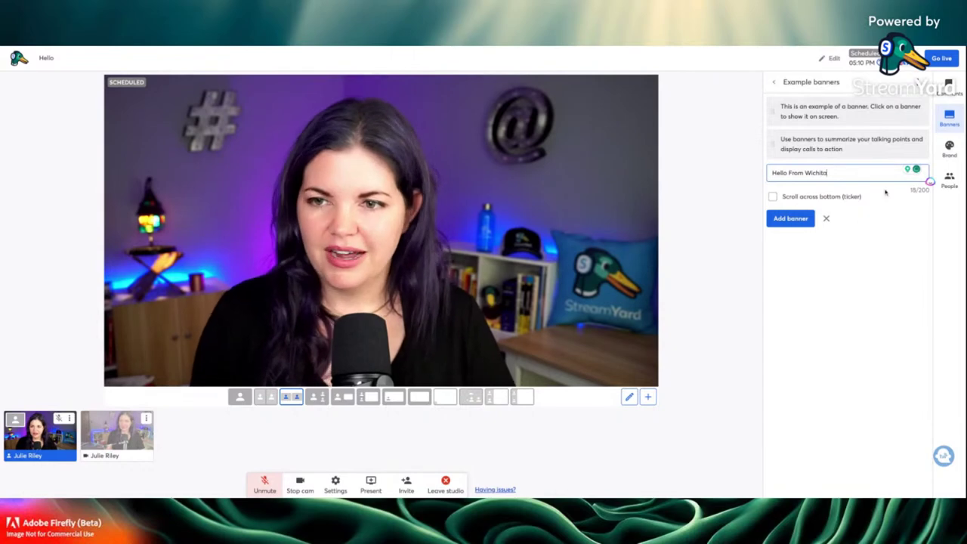
pyautogui.click(790, 219)
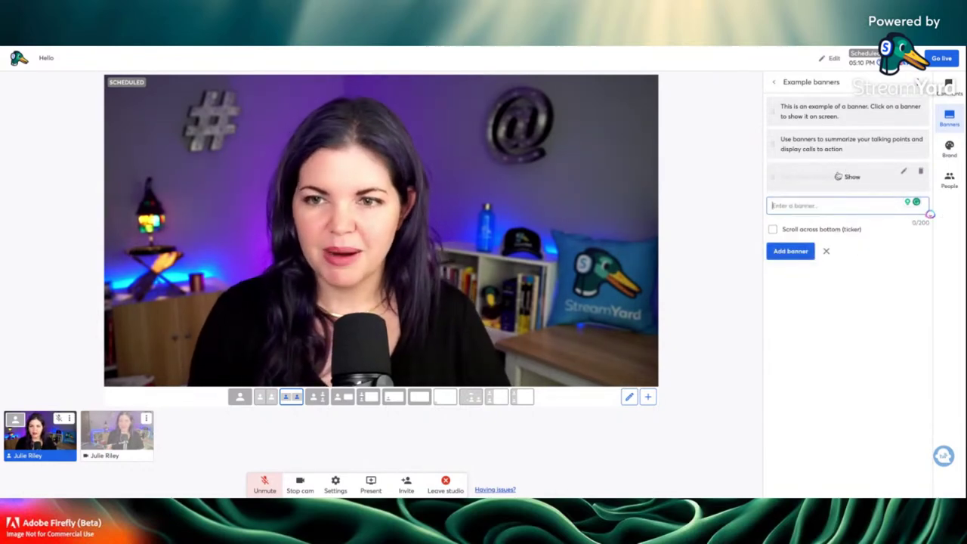
pyautogui.click(839, 176)
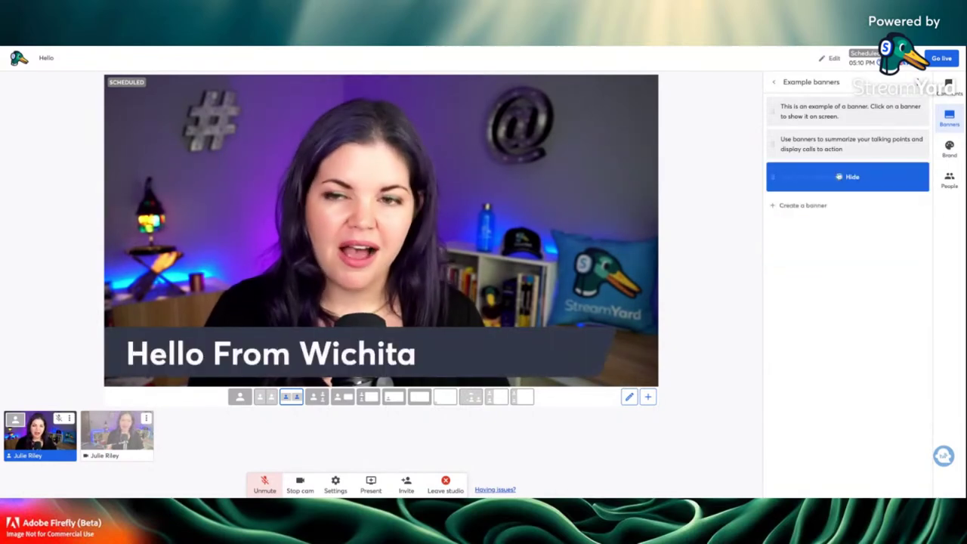
pyautogui.click(847, 176)
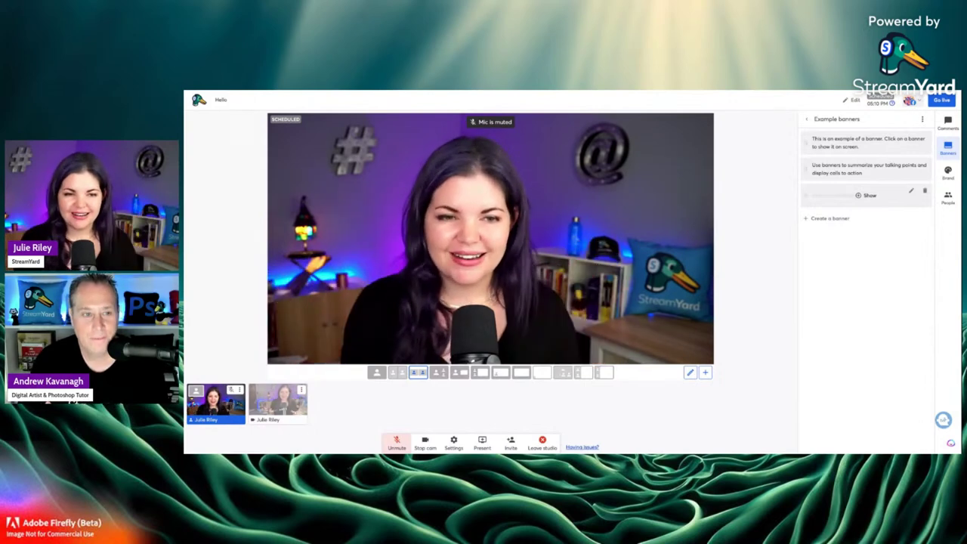
pyautogui.click(842, 199)
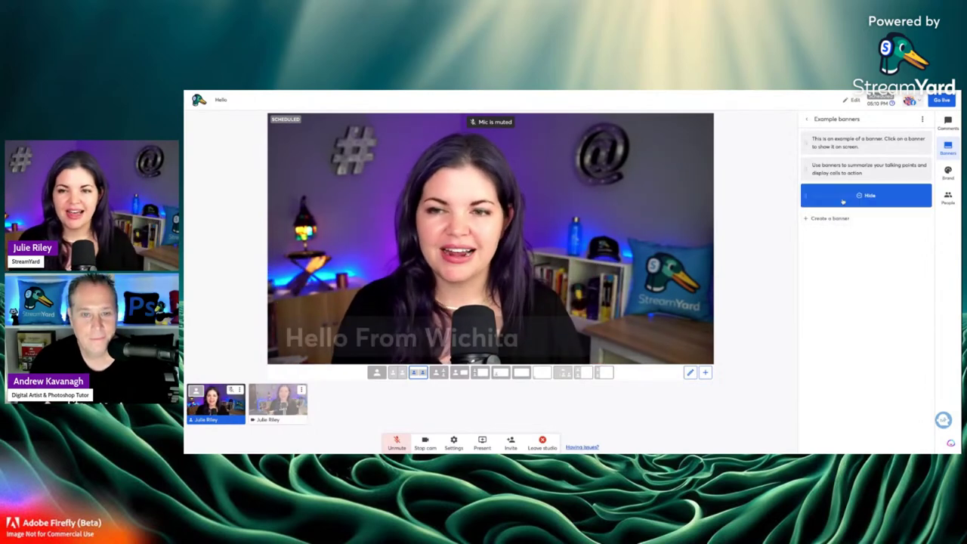
pyautogui.click(842, 198)
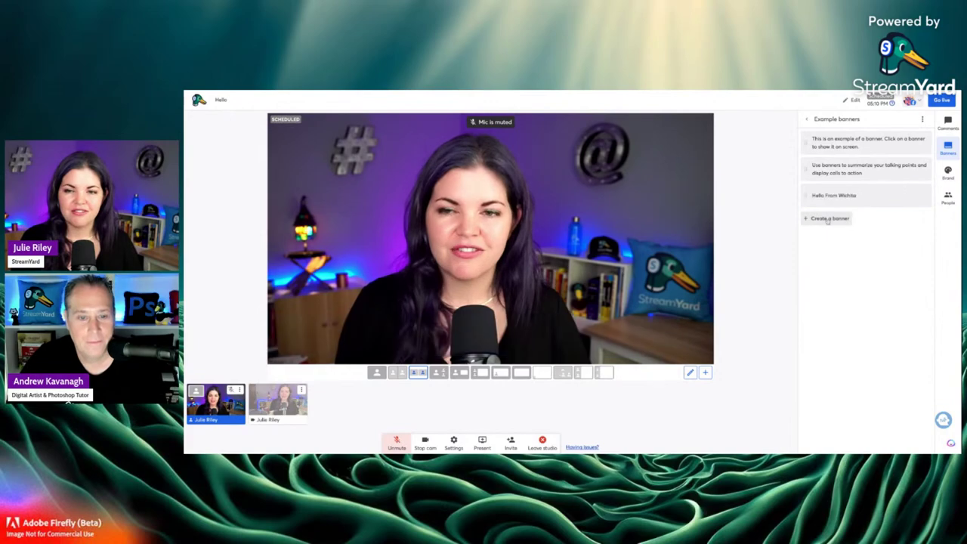
# - Create a scrolling ticker banner reading "Hello From Wichita" and demonstrate showing and hiding it on the stage
pyautogui.click(827, 219)
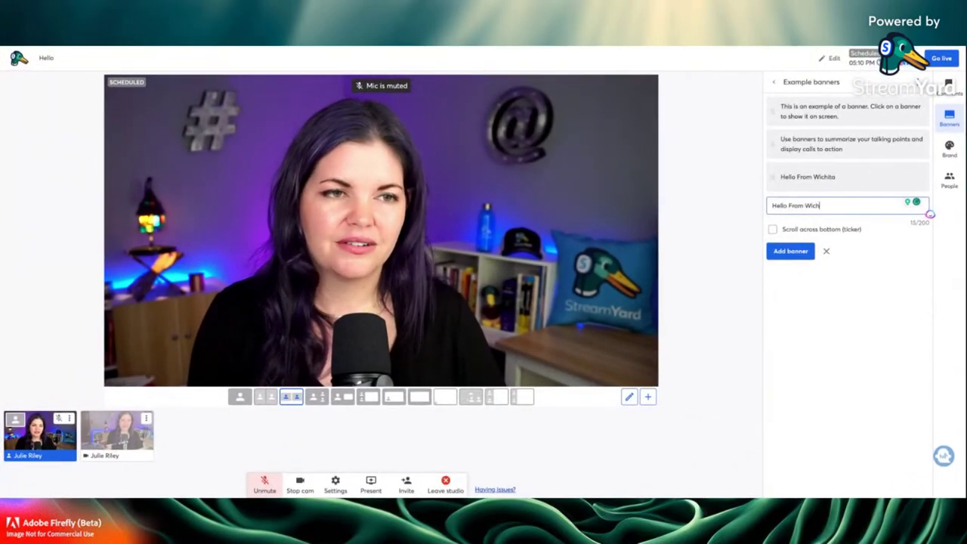
pyautogui.click(772, 229)
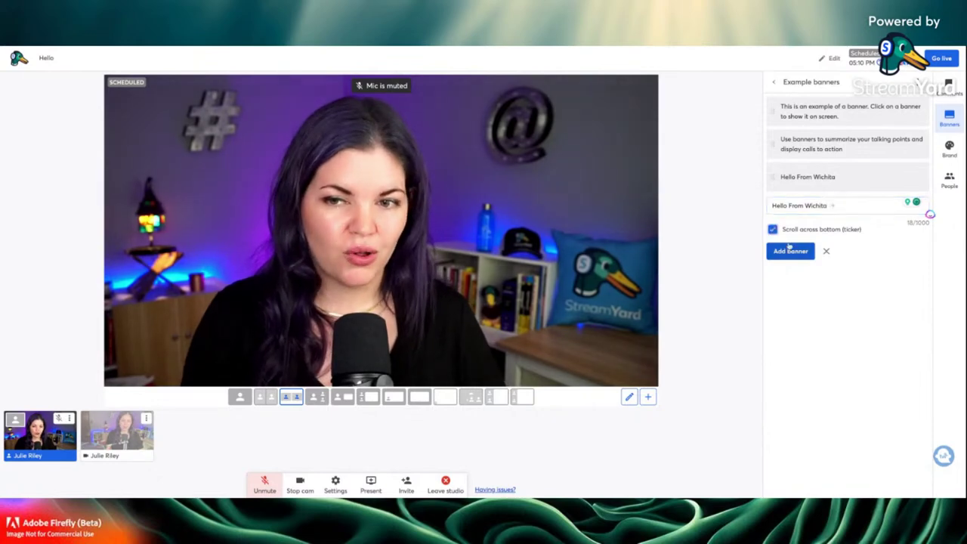
pyautogui.click(790, 251)
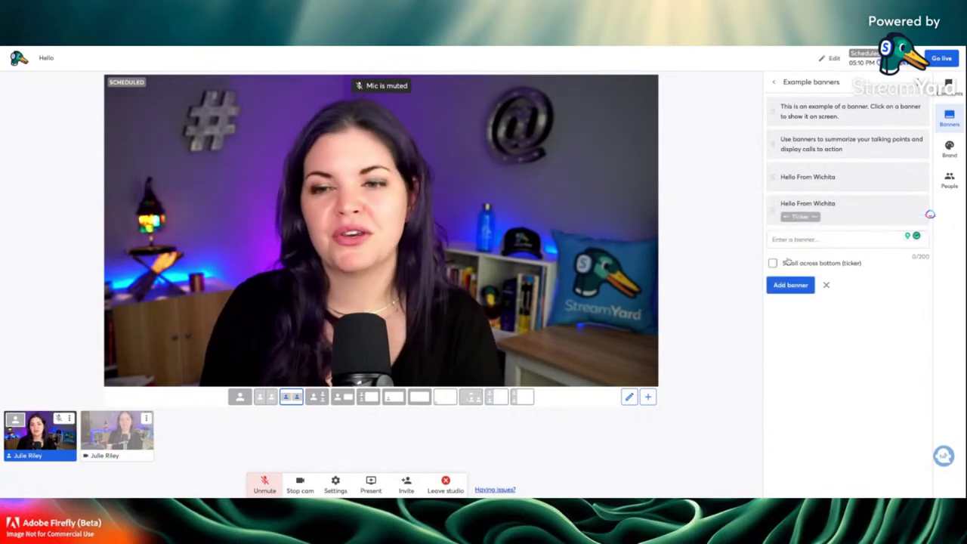
pyautogui.click(809, 215)
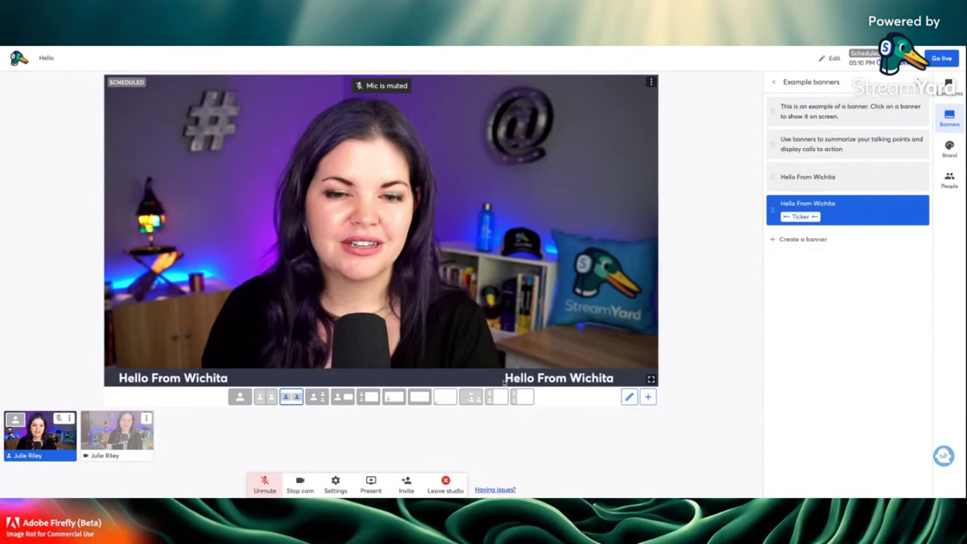
pyautogui.click(851, 210)
# - Show the regular and ticker "Hello From Wichita" banners together, hide both, and show and hide the regular one again
pyautogui.click(849, 176)
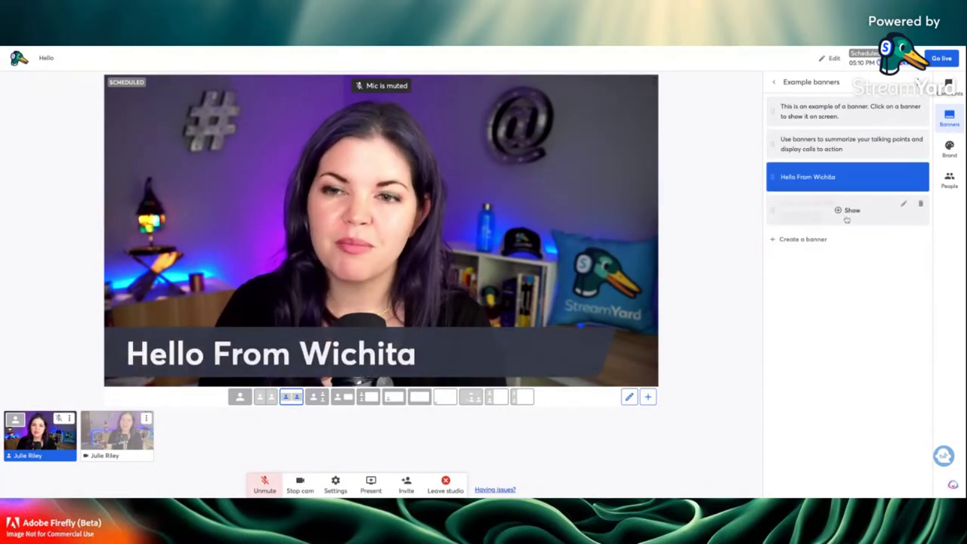
pyautogui.click(848, 212)
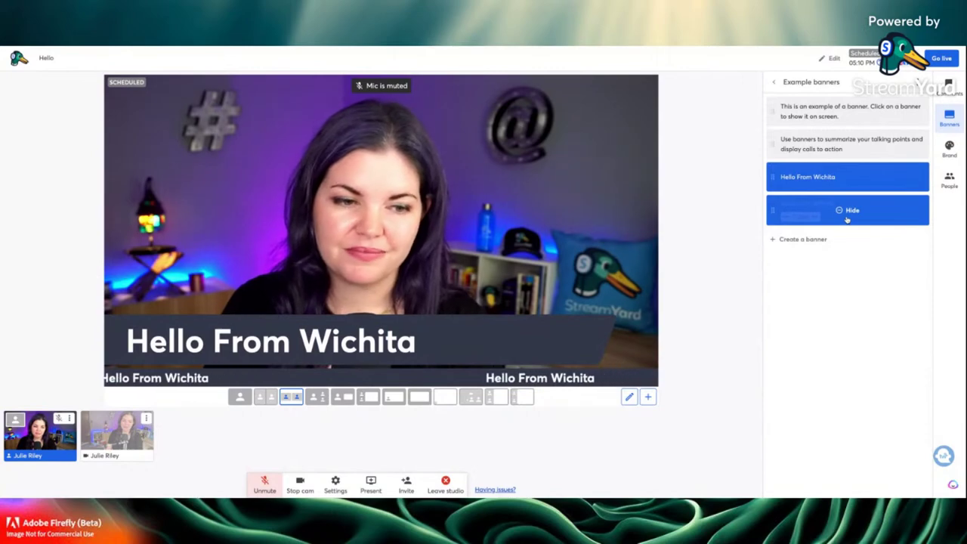
pyautogui.click(852, 210)
pyautogui.click(846, 180)
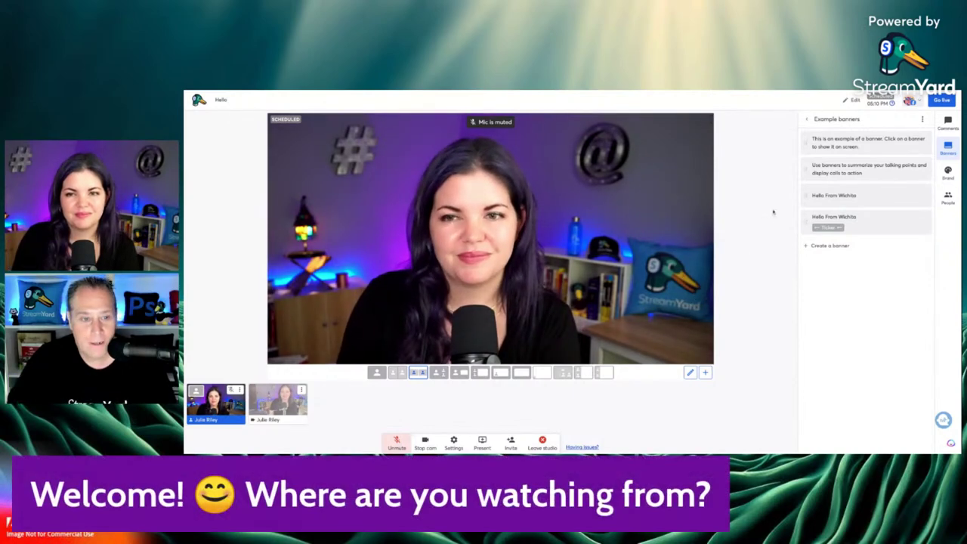
pyautogui.click(826, 198)
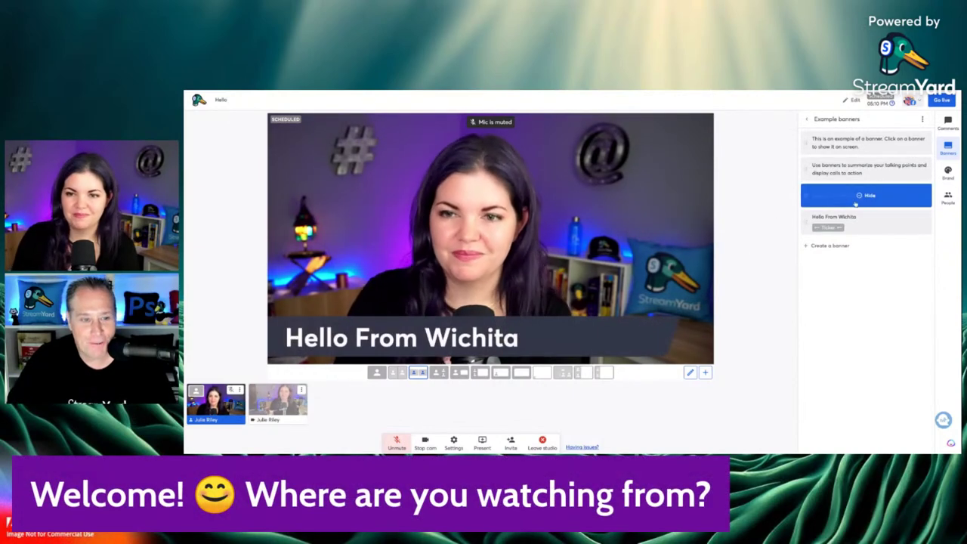
pyautogui.click(846, 195)
# - Create a banner reading "StreamYard" followed by four duck emojis, and demonstrate showing and hiding it on the stage
pyautogui.click(829, 245)
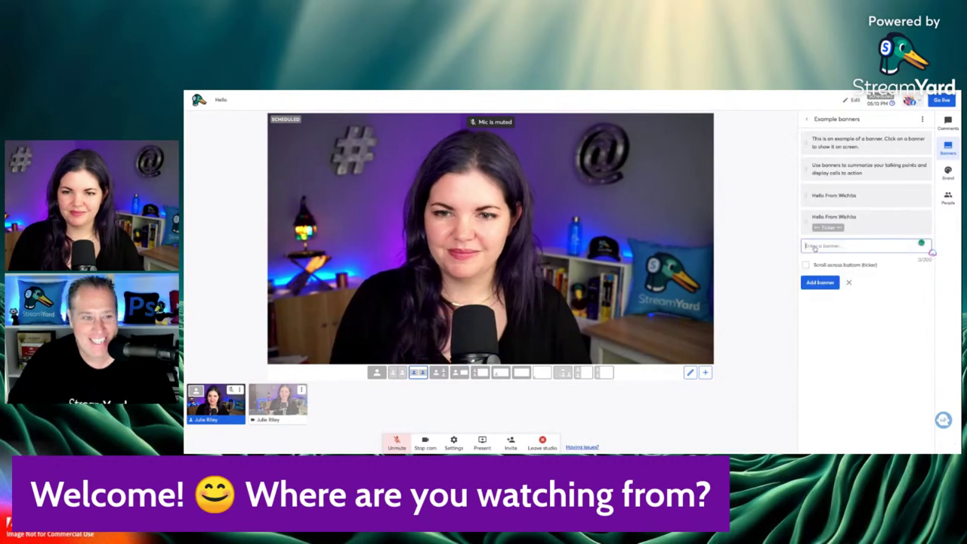
pyautogui.write('StreamYard')
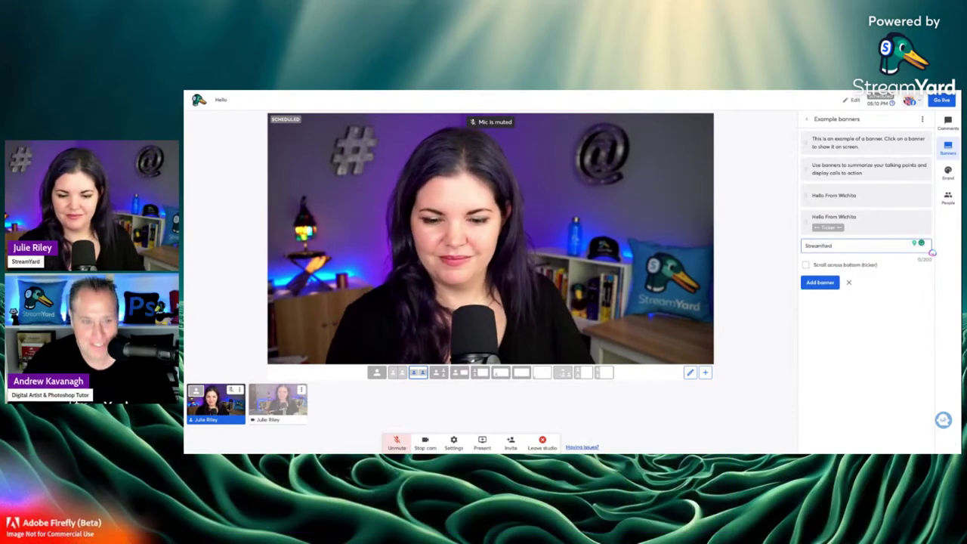
pyautogui.write(' friends')
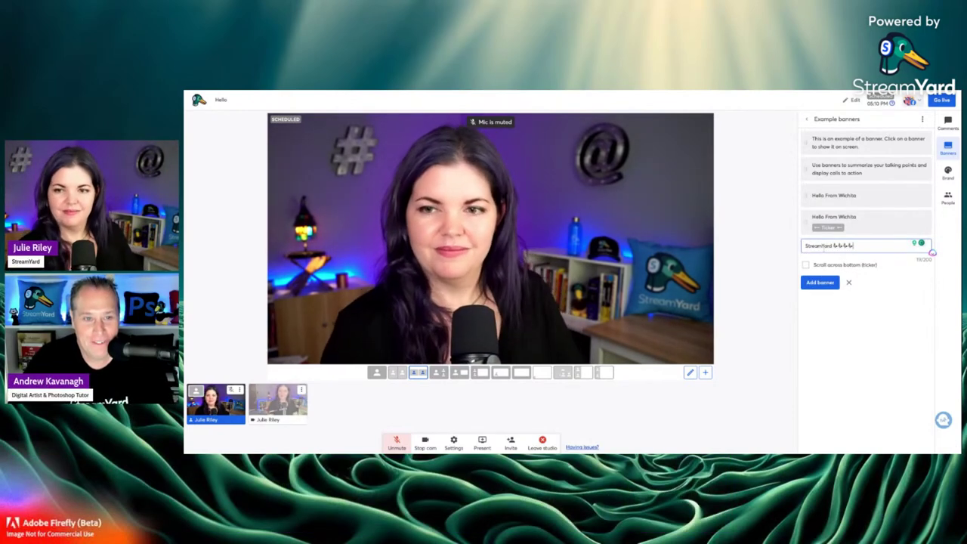
pyautogui.click(820, 282)
pyautogui.click(850, 251)
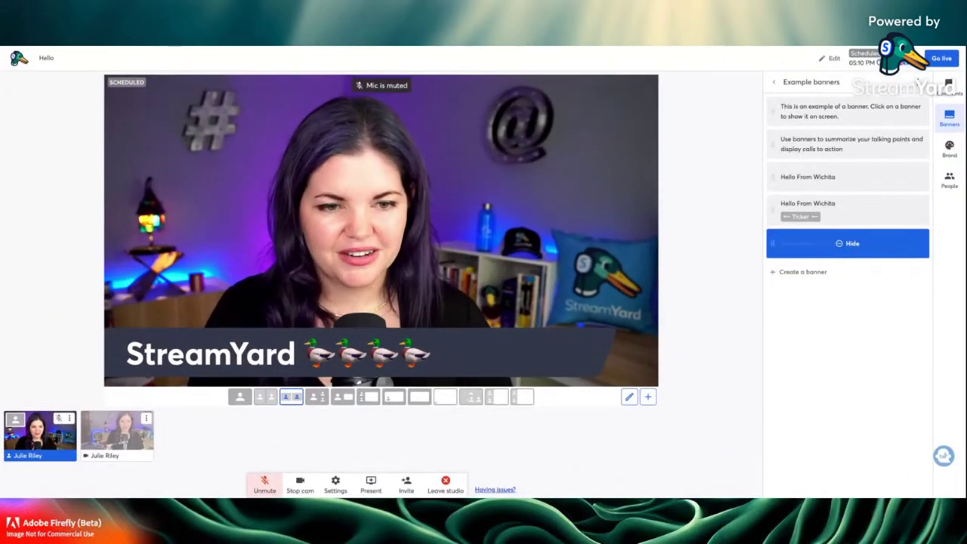
pyautogui.click(849, 243)
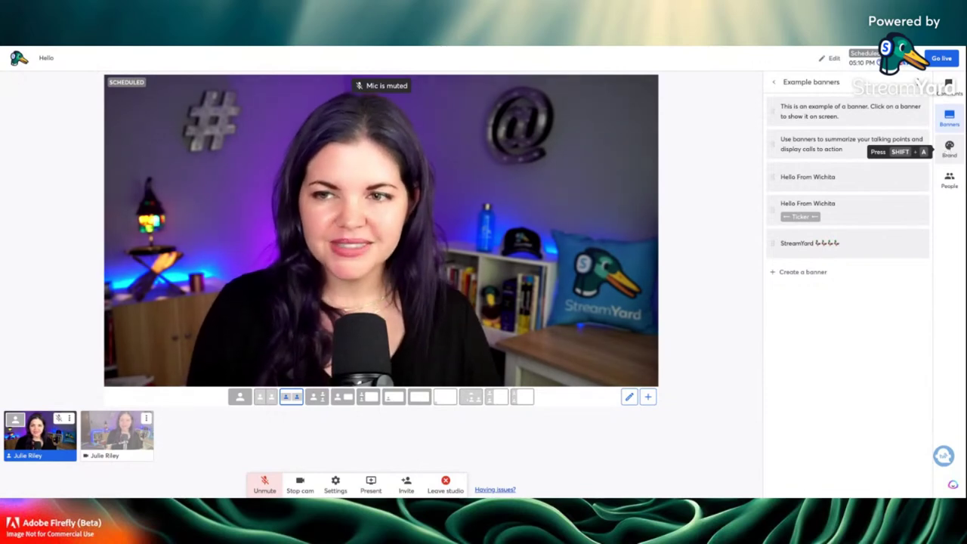
# - Turn on display names in the brand settings and set the brand color to purple #ab00ff
pyautogui.click(949, 147)
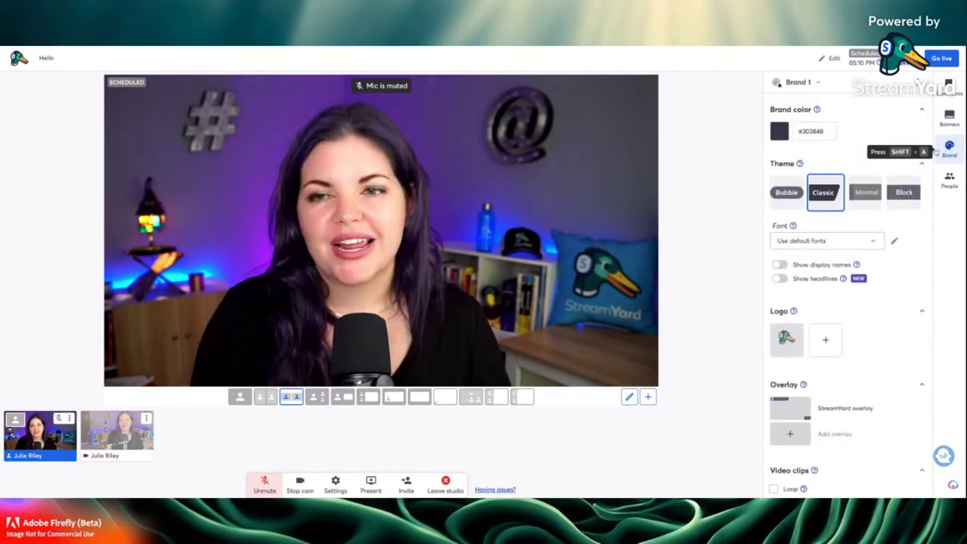
pyautogui.click(779, 265)
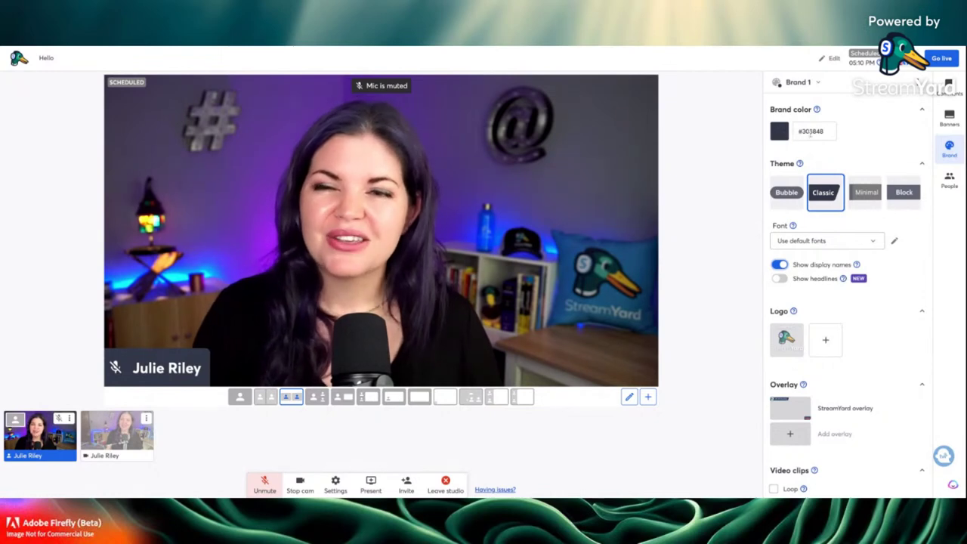
pyautogui.click(780, 133)
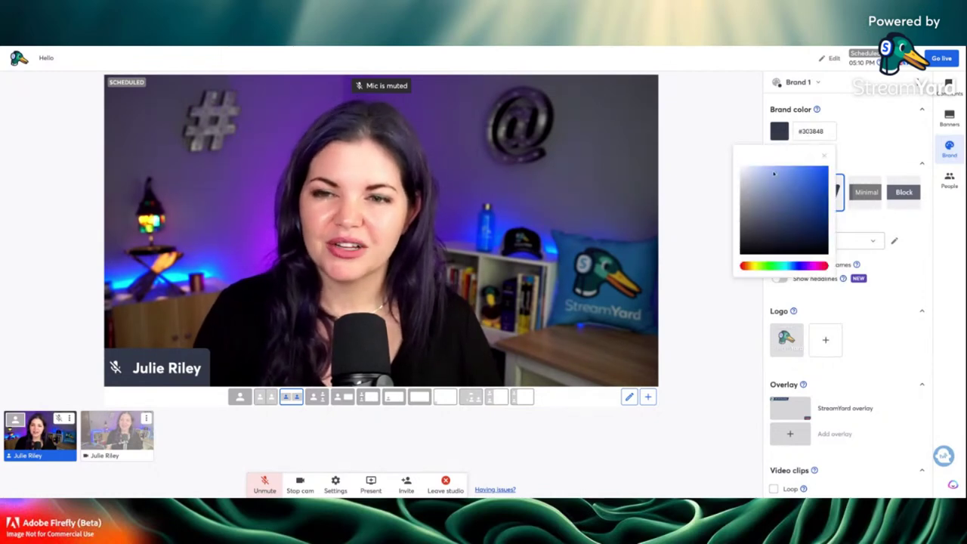
pyautogui.click(809, 266)
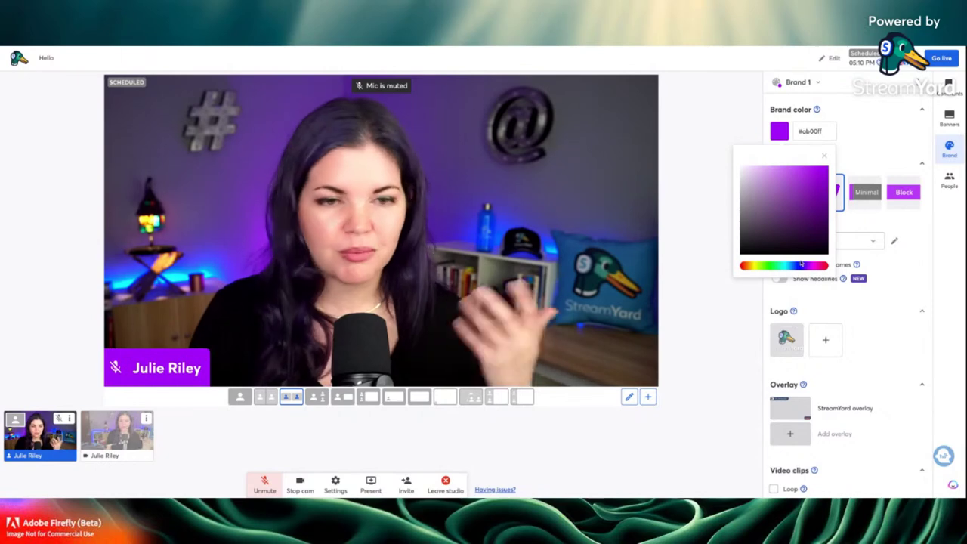
pyautogui.click(857, 146)
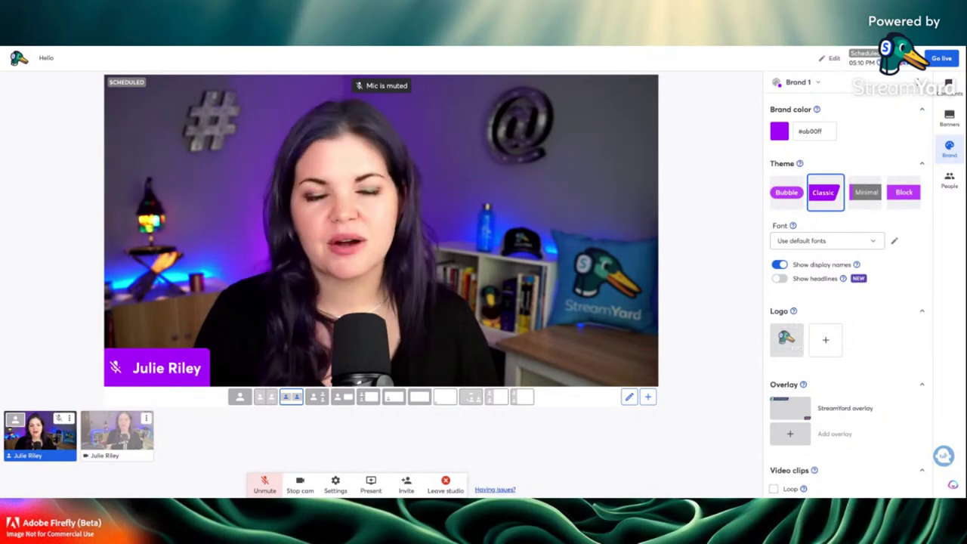
# - Try the Bubble, Classic, Minimal and Block themes on the display name, and return to Bubble
pyautogui.click(787, 193)
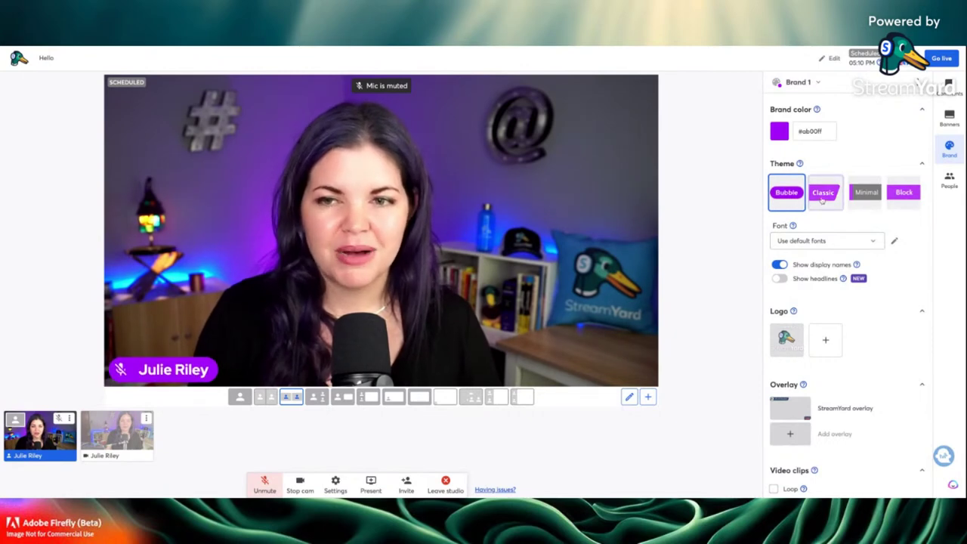
pyautogui.click(821, 196)
pyautogui.click(866, 198)
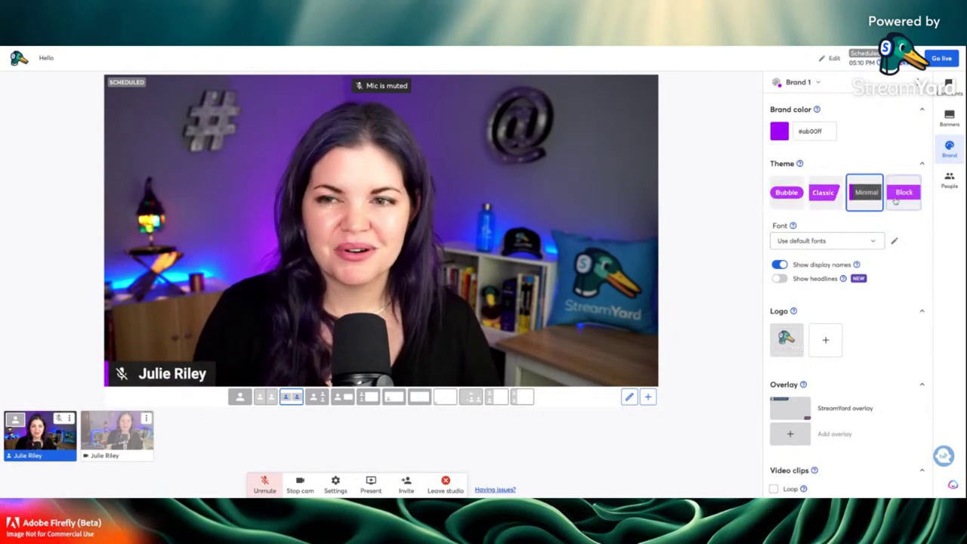
pyautogui.click(896, 196)
pyautogui.click(786, 194)
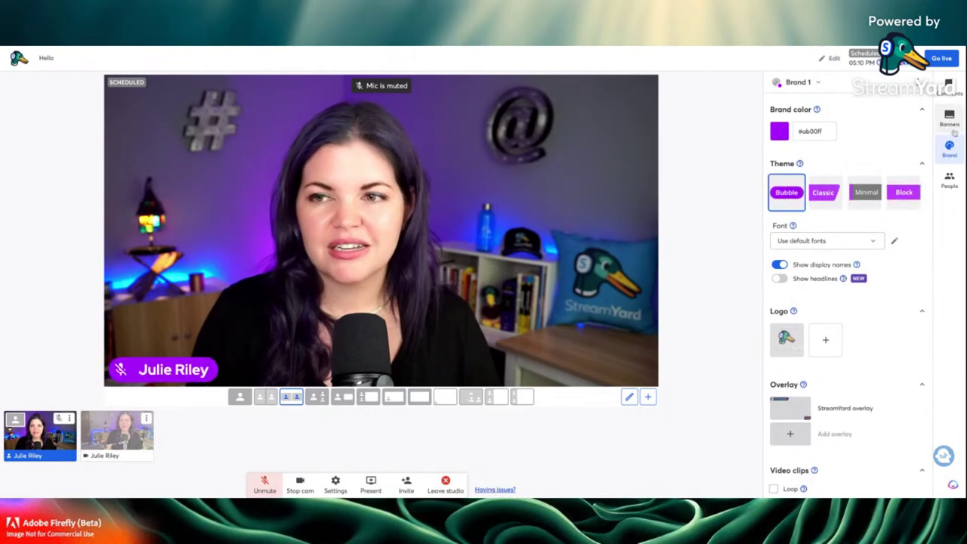
# - Show the regular "Hello From Wichita" banner and then the example StreamYard comment on the stage in the Bubble theme
pyautogui.click(953, 116)
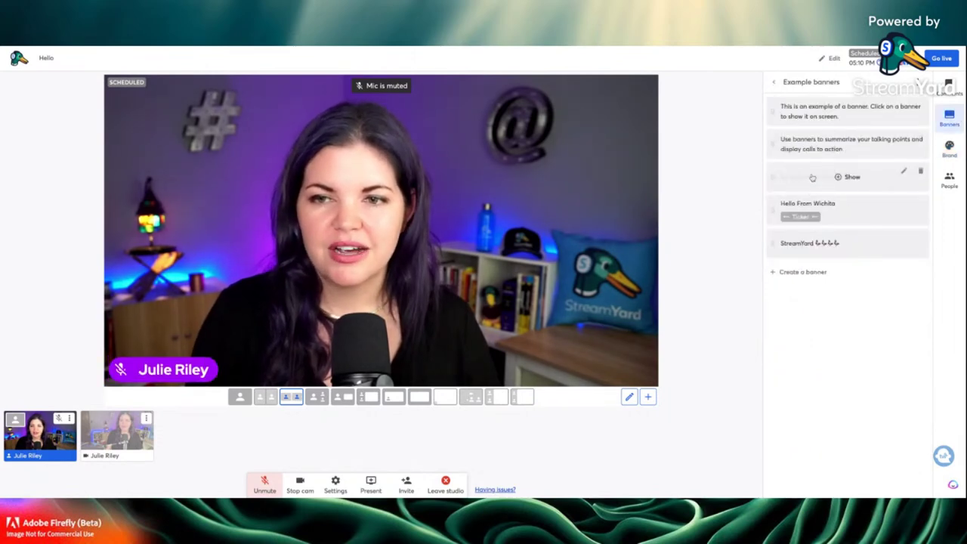
pyautogui.click(809, 178)
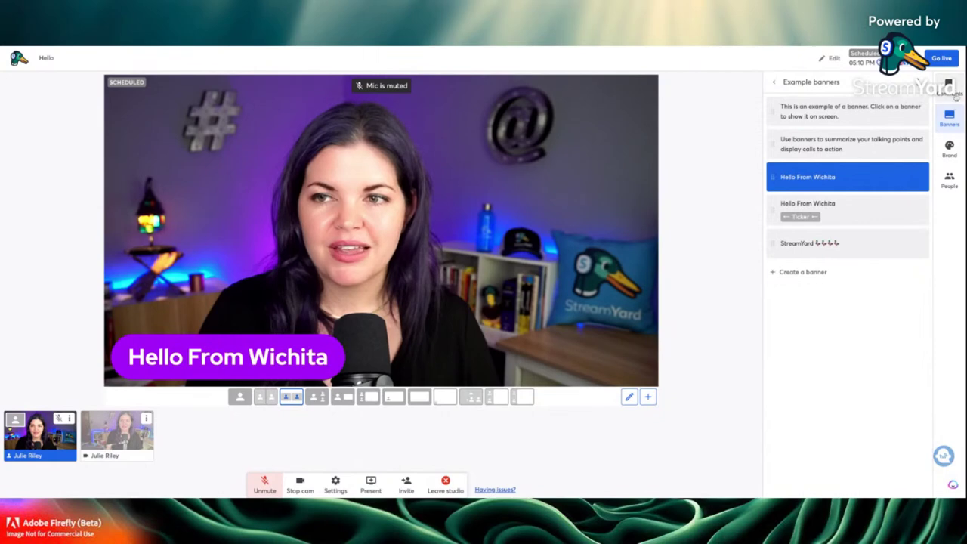
pyautogui.click(949, 86)
pyautogui.click(848, 123)
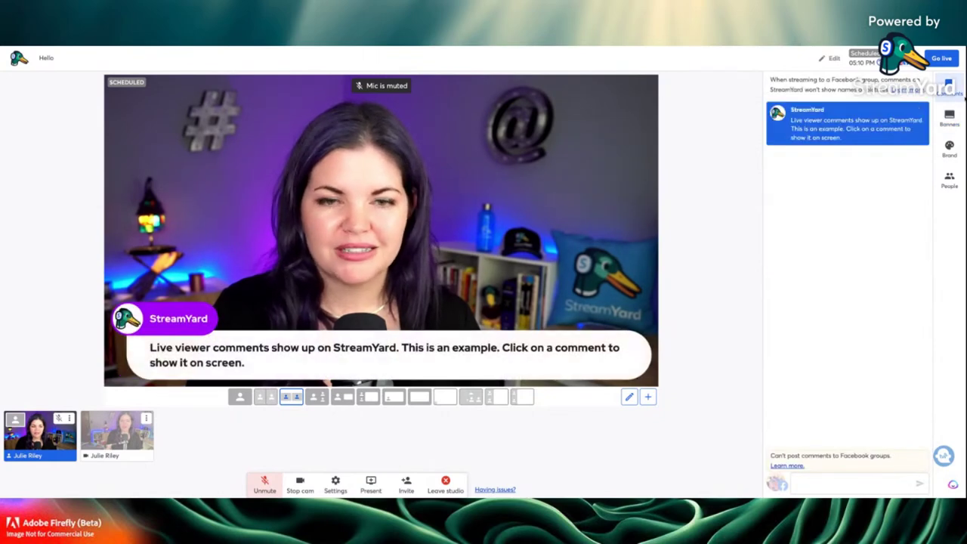
# - Compare the Classic and Minimal themes on the displayed comment, and set the brand theme to Block
pyautogui.click(948, 119)
pyautogui.click(949, 149)
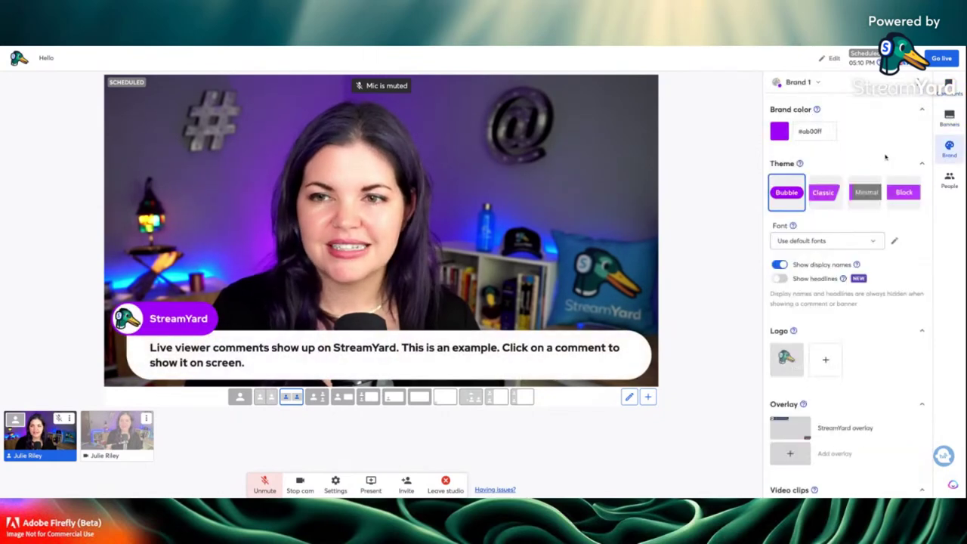
pyautogui.click(825, 193)
pyautogui.click(856, 198)
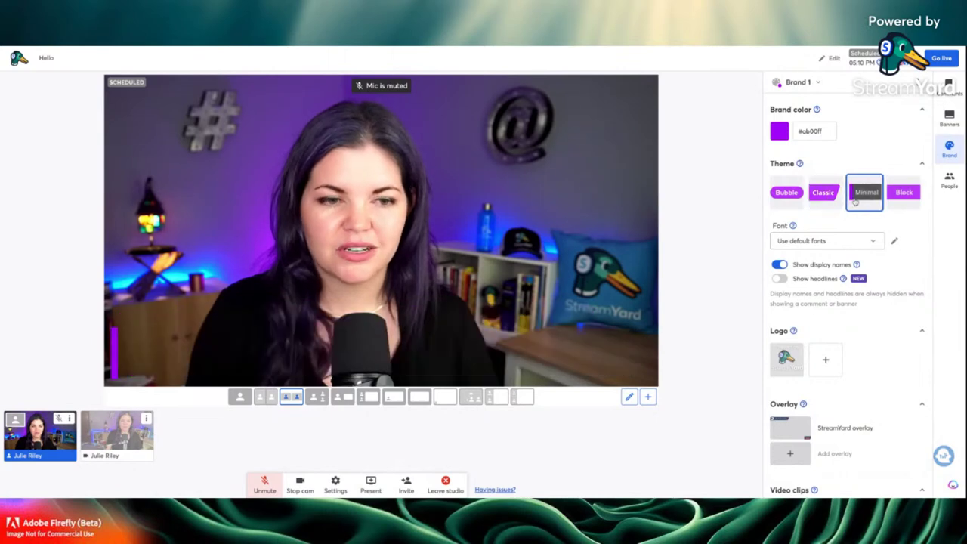
pyautogui.click(915, 200)
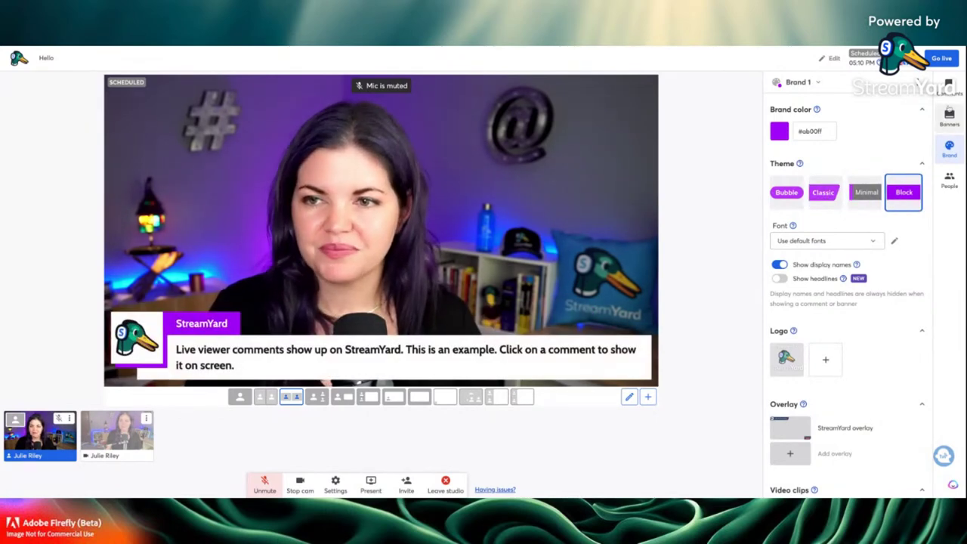
# - Hide the example comment and then the "Hello From Wichita" banner from the stage, and return to the brand settings
pyautogui.click(949, 84)
pyautogui.click(852, 123)
pyautogui.click(949, 149)
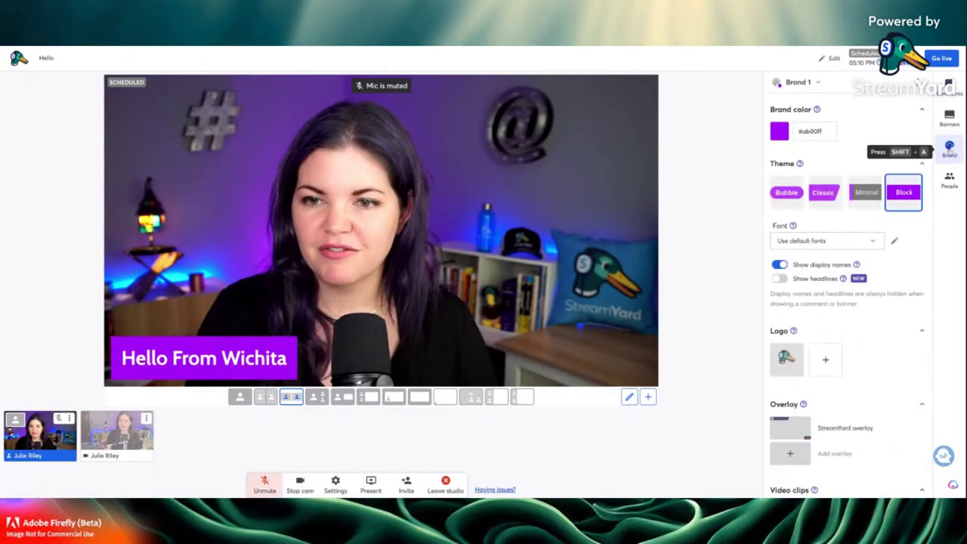
pyautogui.click(949, 117)
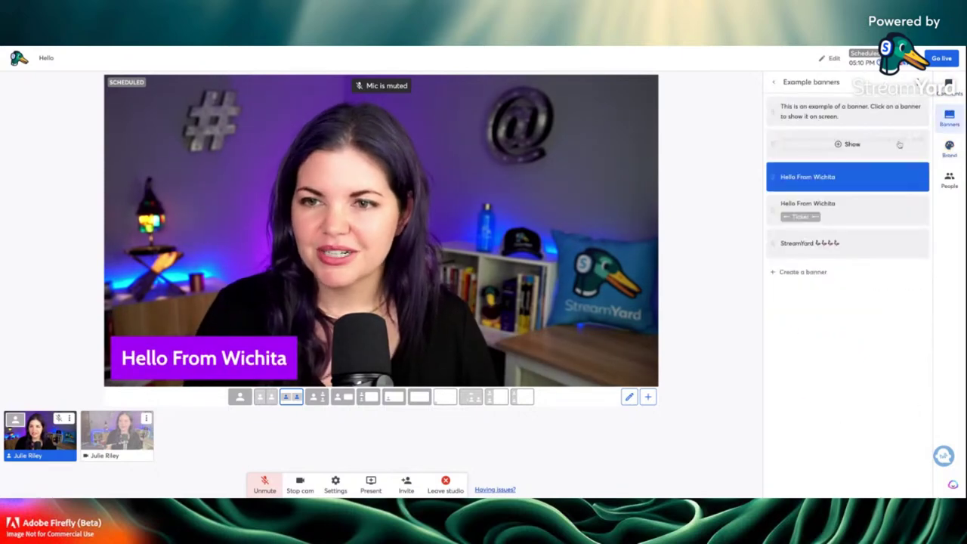
pyautogui.click(949, 148)
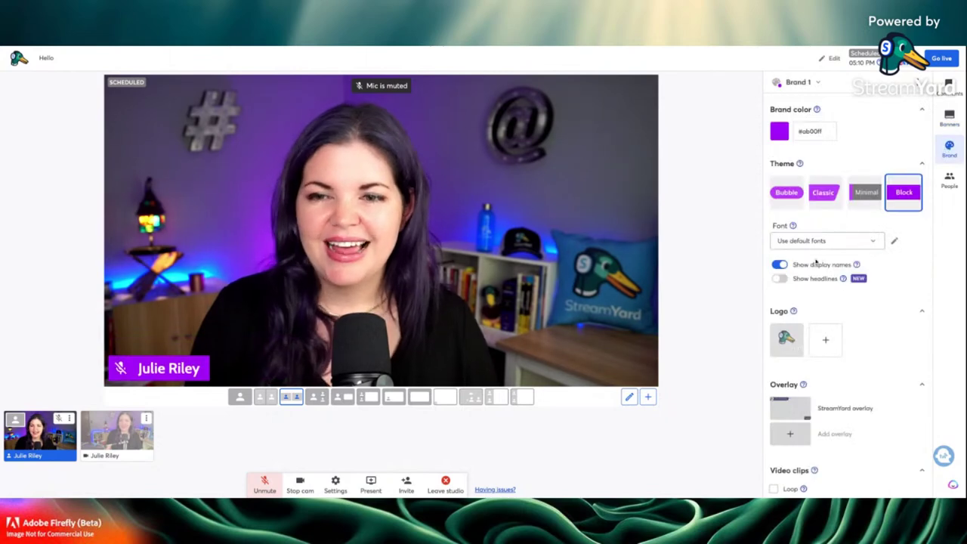
# - Show the StreamYard logo on the stage, and demonstrate showing and hiding the StreamYard overlay
pyautogui.scroll(-1, 787, 281)
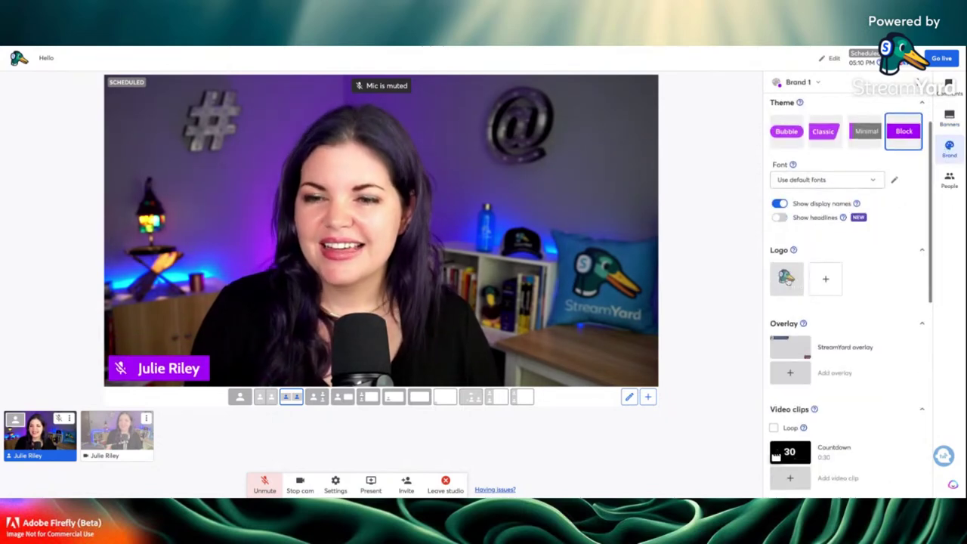
pyautogui.click(786, 277)
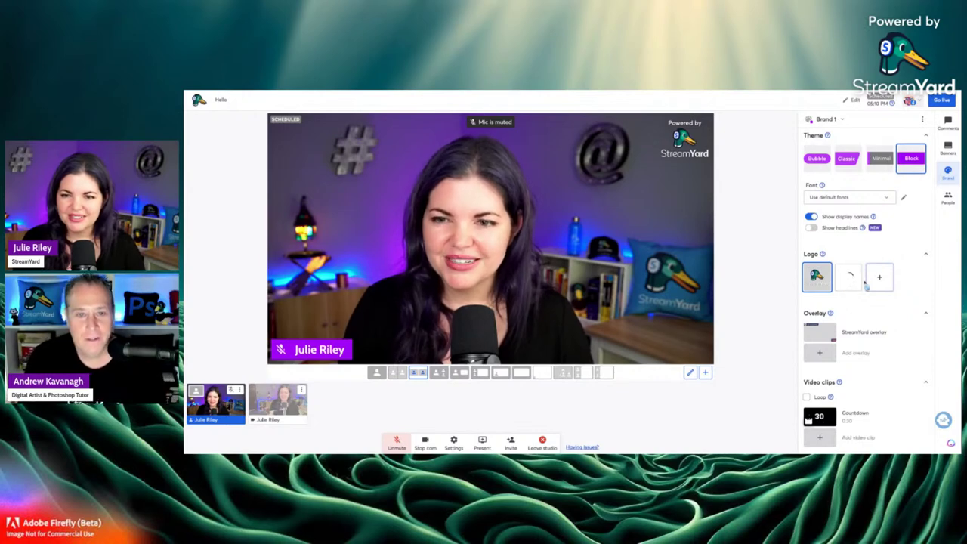
pyautogui.moveTo(816, 336)
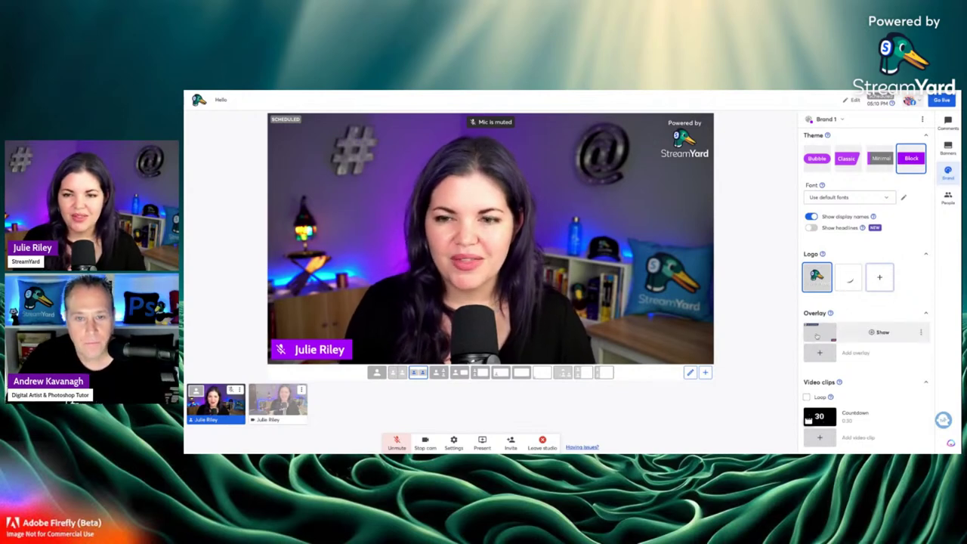
pyautogui.click(816, 336)
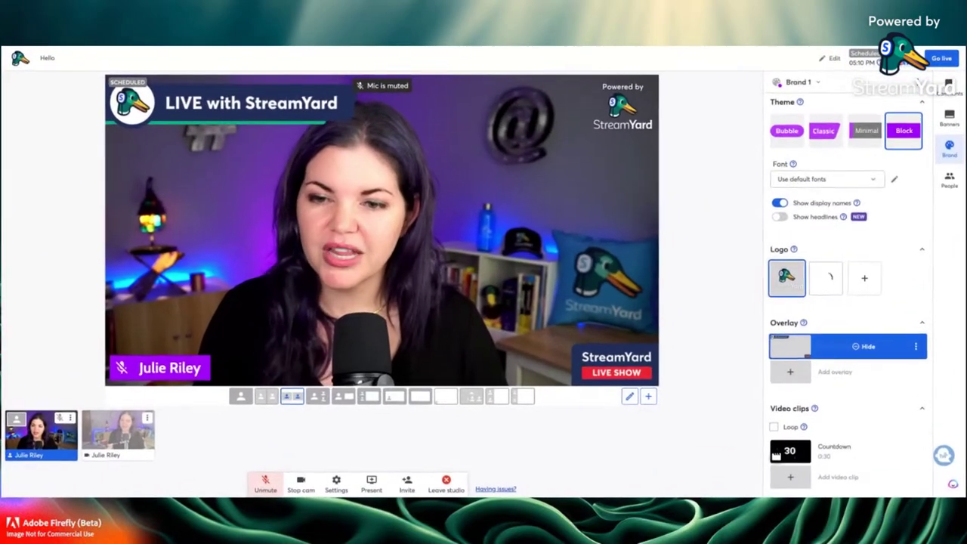
pyautogui.click(865, 346)
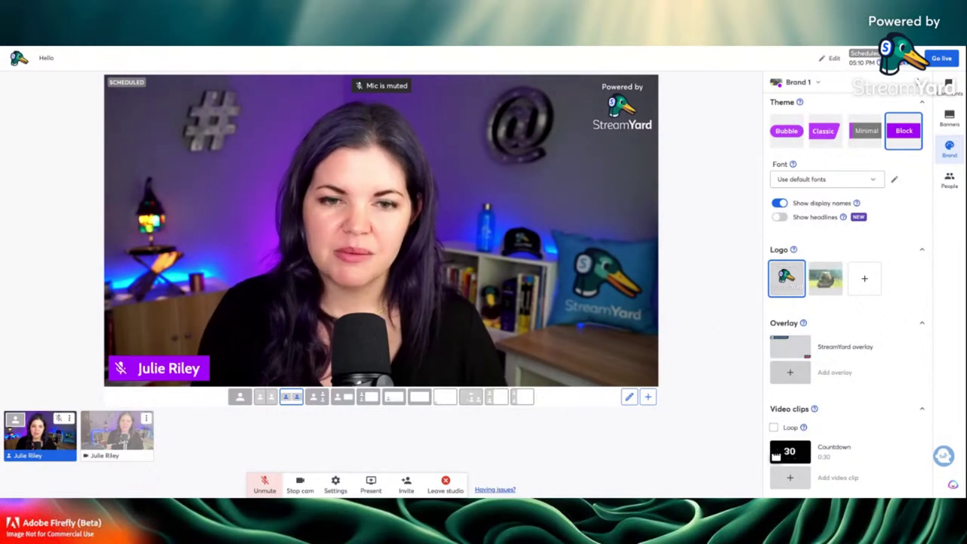
# - Add the "Colorful Freelancer YouTube Thumb..." image as a new overlay, and demonstrate showing and hiding it on the stage
pyautogui.moveTo(929, 363); pyautogui.dragTo(843, 370)
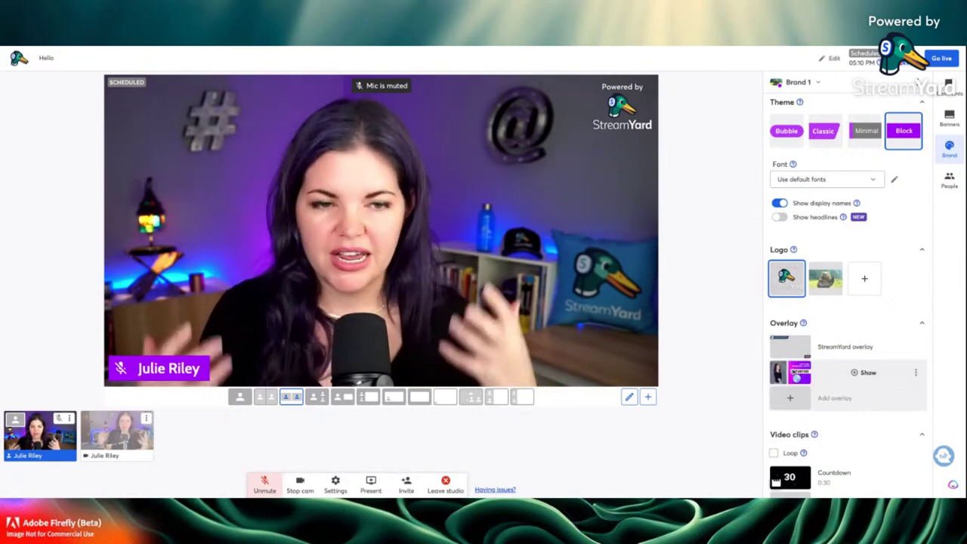
pyautogui.click(865, 373)
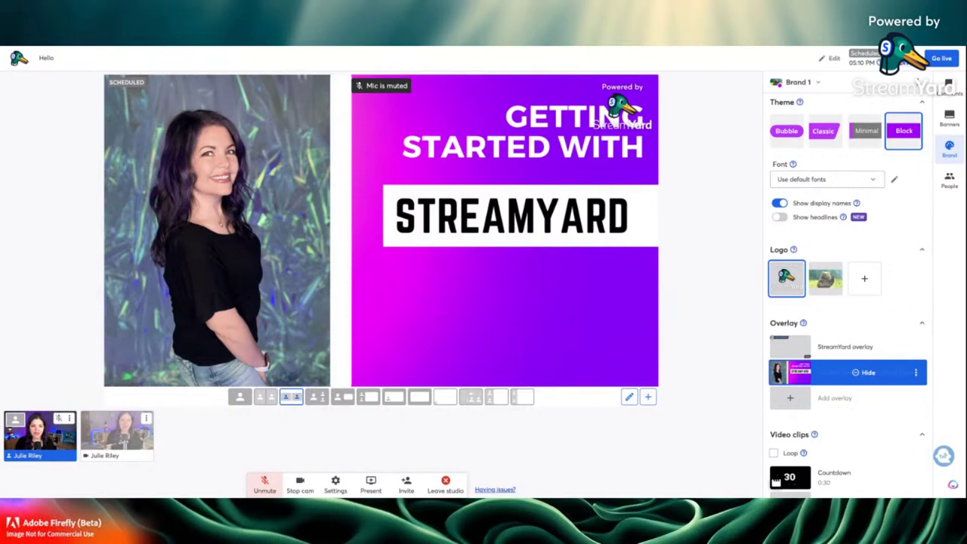
pyautogui.click(865, 372)
# - Show and hide the StreamYard overlay, and switch the logo to the uploaded animal picture before removing it from the stage
pyautogui.click(794, 349)
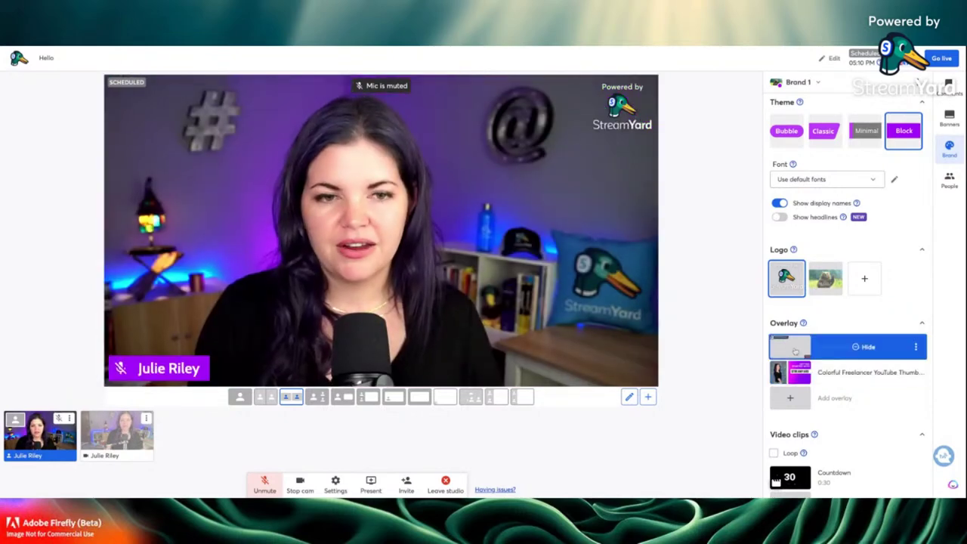
pyautogui.click(795, 349)
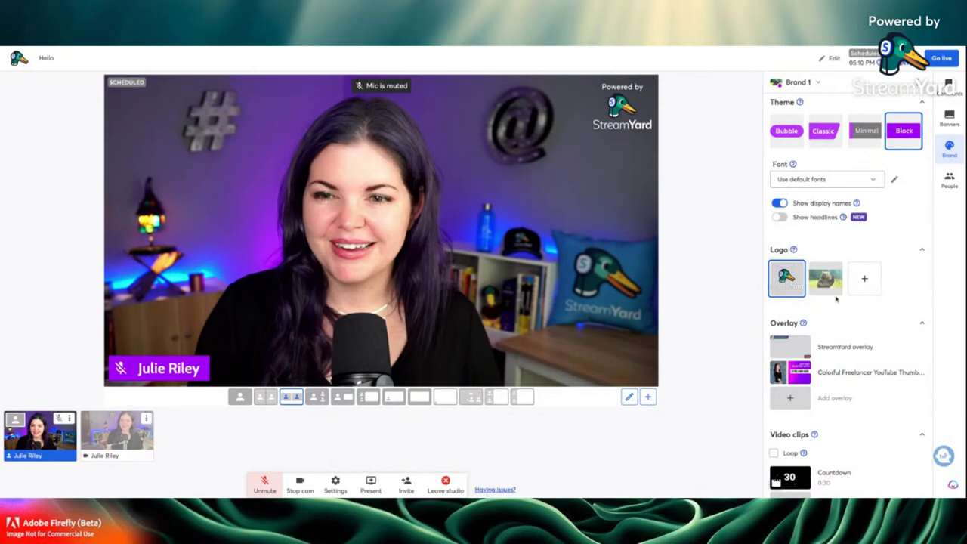
pyautogui.click(827, 281)
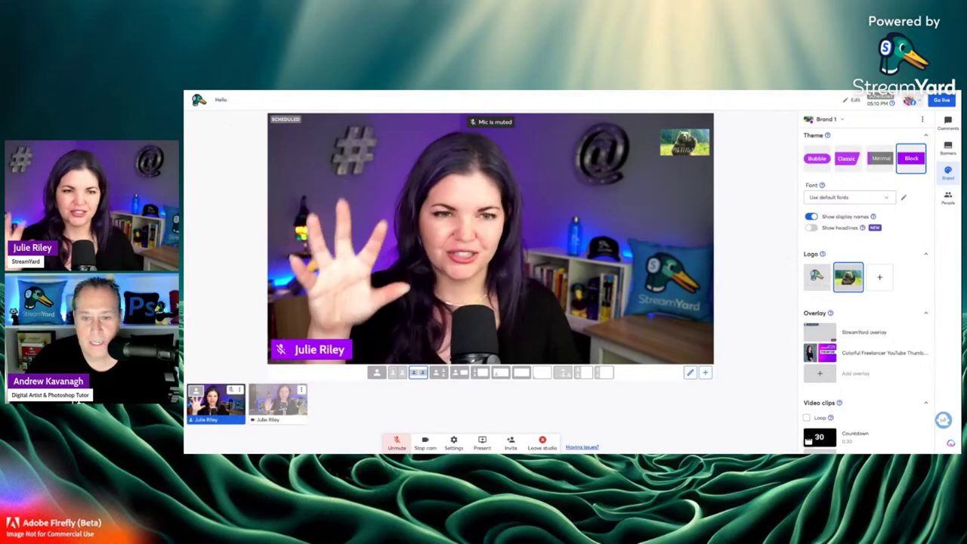
pyautogui.click(847, 278)
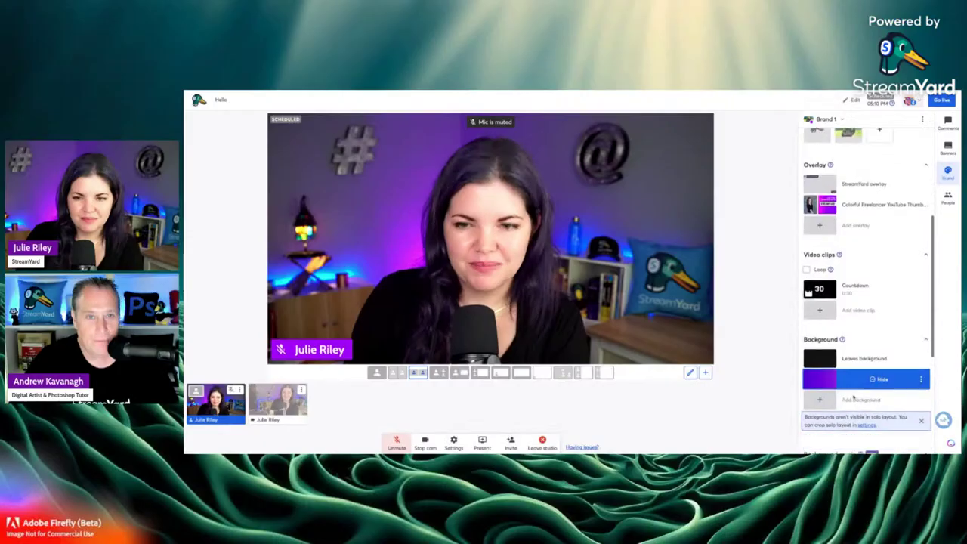
# - Check the video clip upload and loop hints, and demonstrate playing and hiding the 30-second Countdown clip on the stage
pyautogui.scroll(-2, 864, 340)
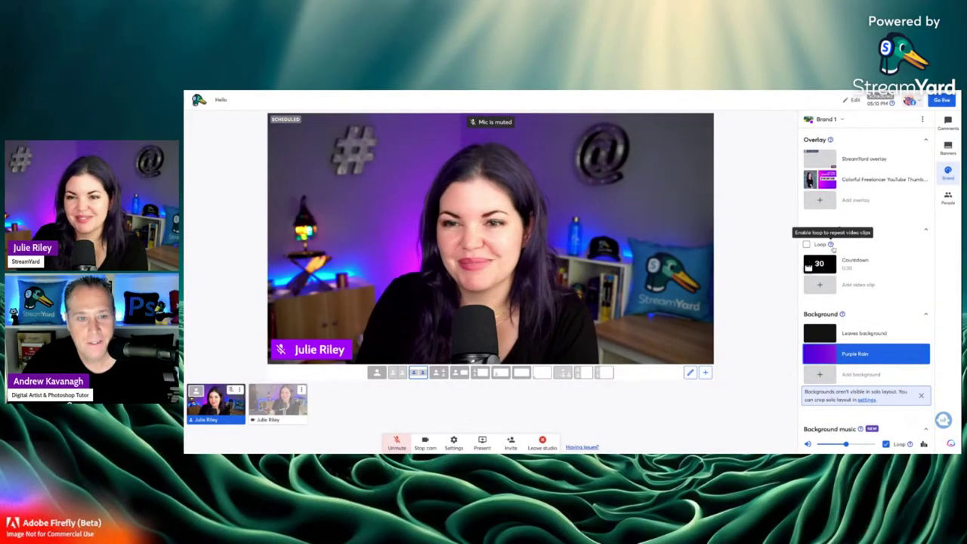
pyautogui.moveTo(838, 230)
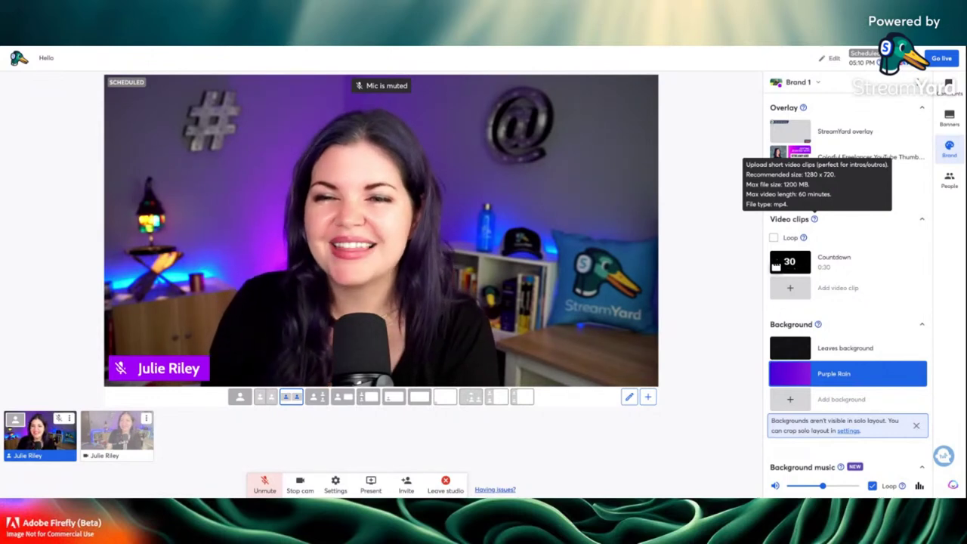
pyautogui.moveTo(823, 261)
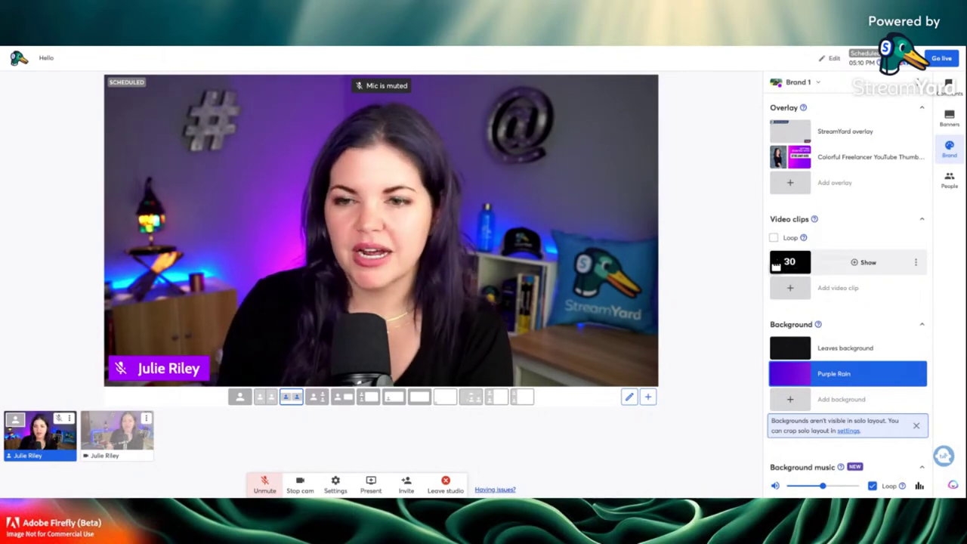
pyautogui.click(775, 265)
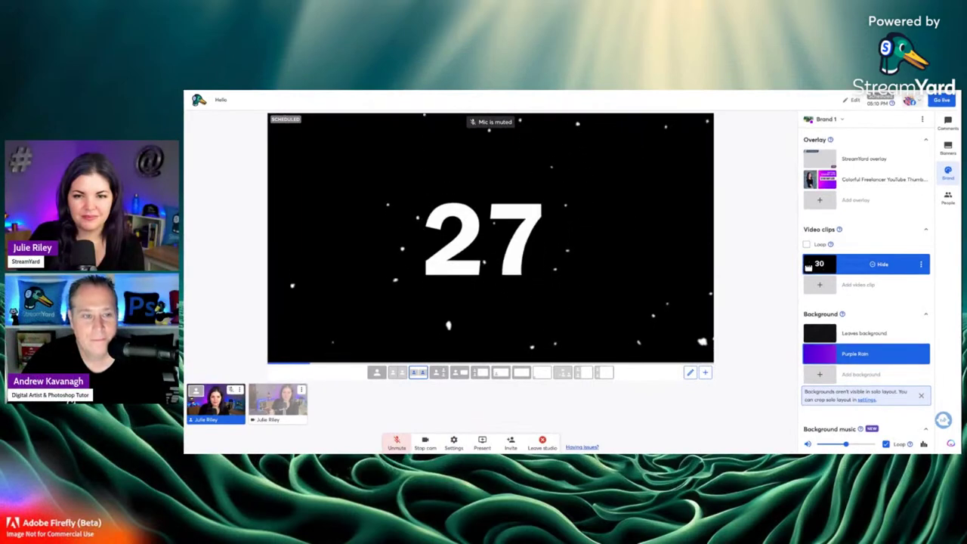
pyautogui.click(810, 265)
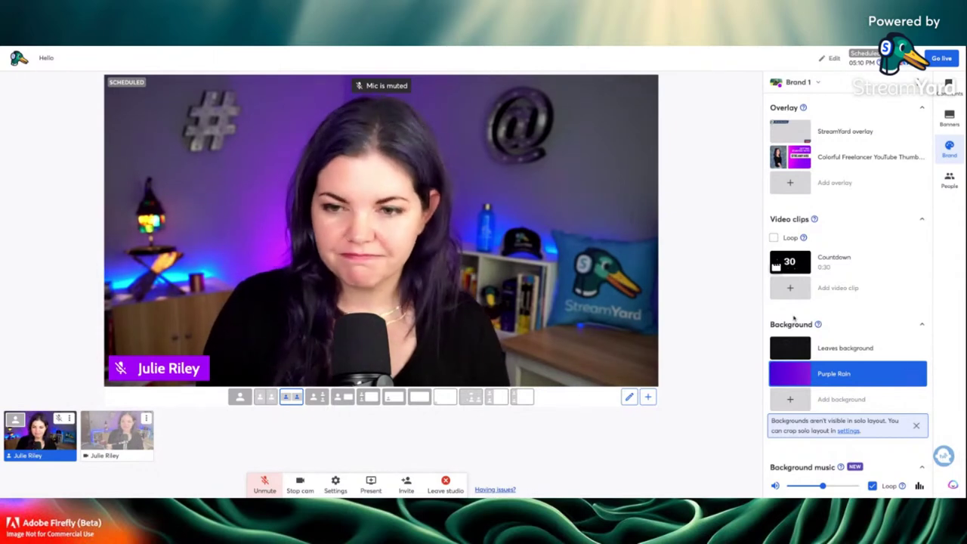
# - Enable cropping the solo layout to show the background image in the studio's layout settings
pyautogui.scroll(-2, 793, 318)
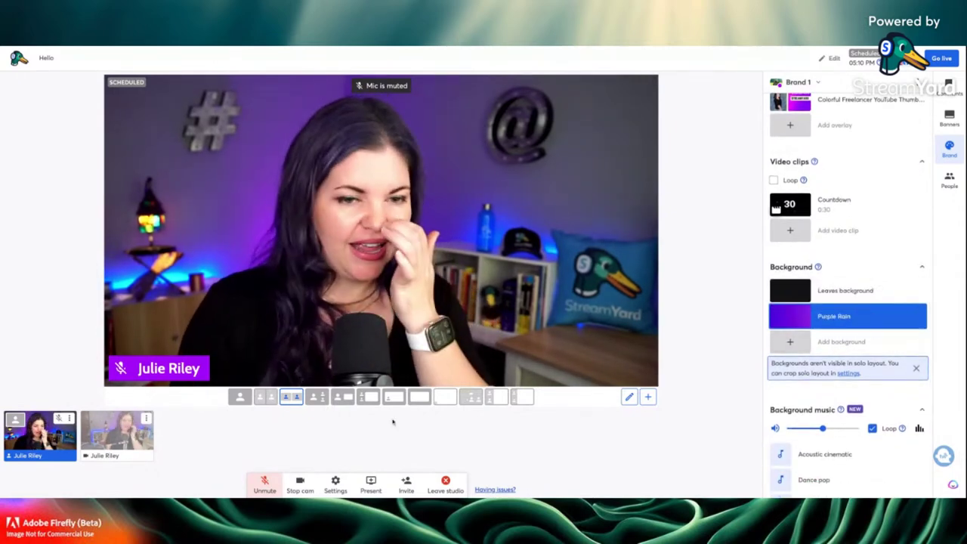
pyautogui.click(336, 482)
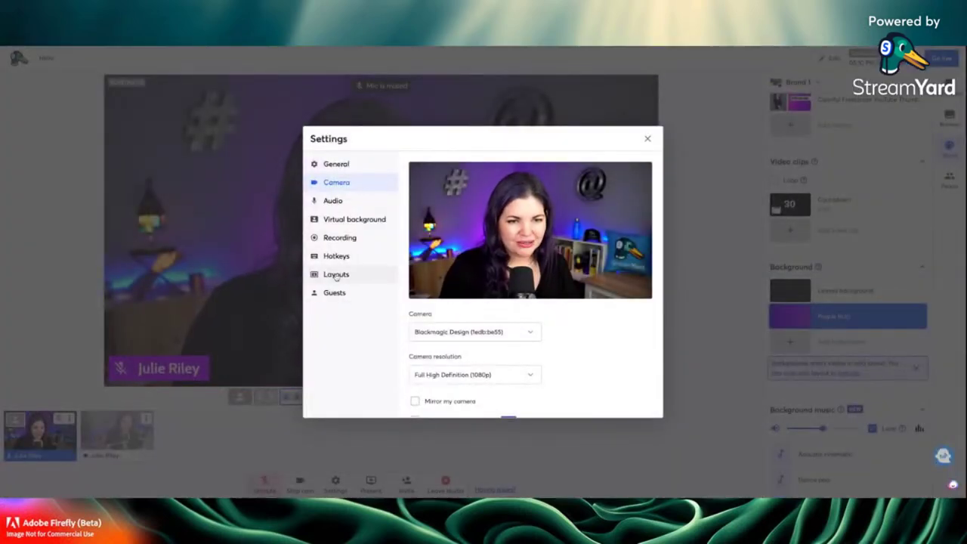
pyautogui.click(337, 276)
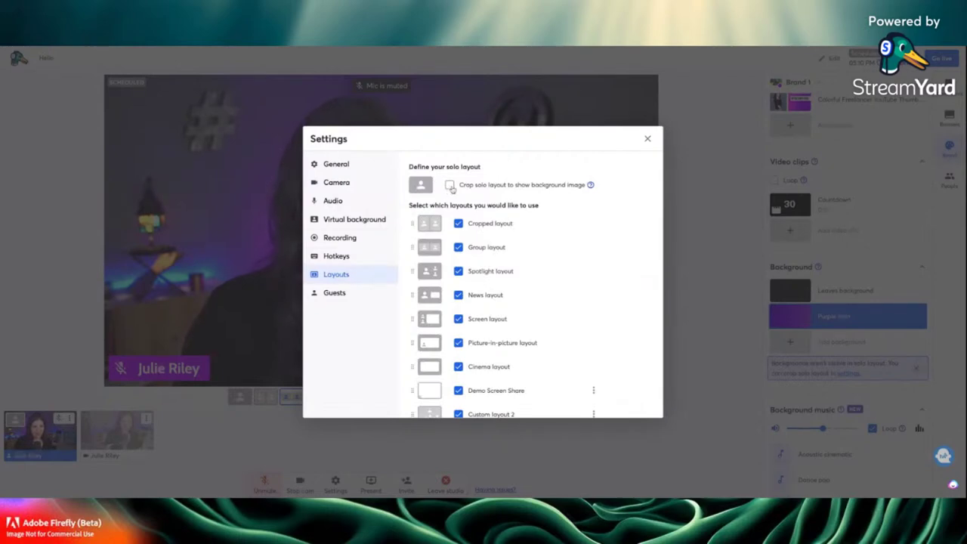
pyautogui.click(451, 185)
pyautogui.click(646, 139)
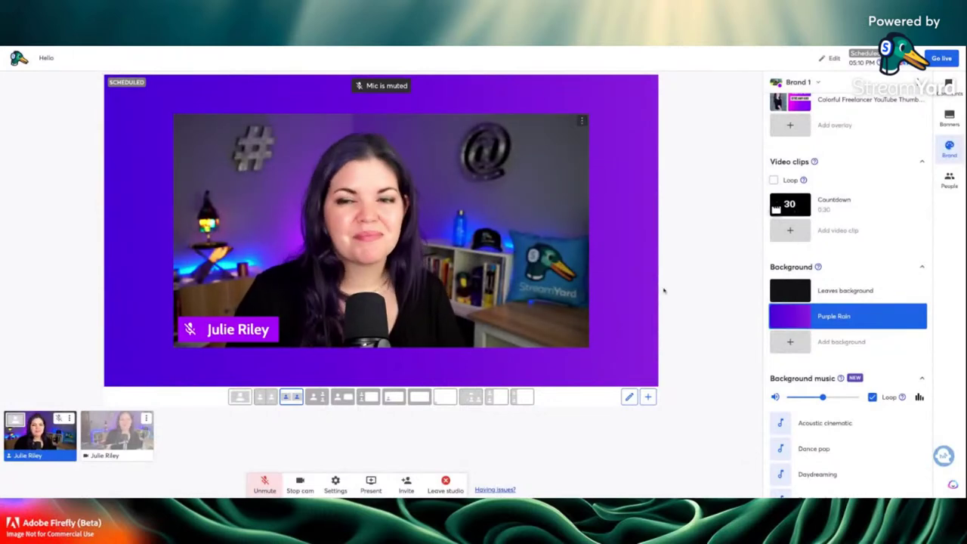
# - Preview the Leaves background behind the camera, and add the preset Tropical Summer gradient as the stage background
pyautogui.click(790, 296)
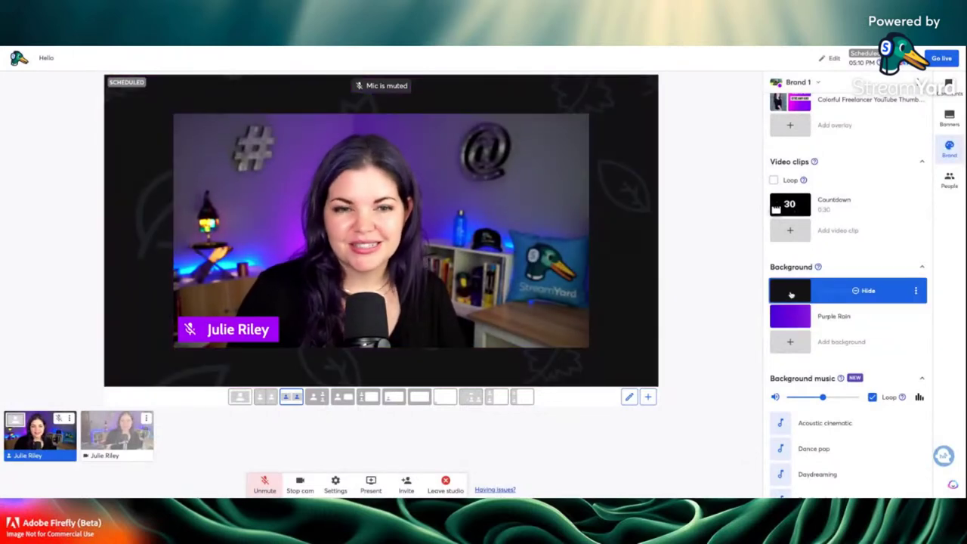
pyautogui.click(790, 344)
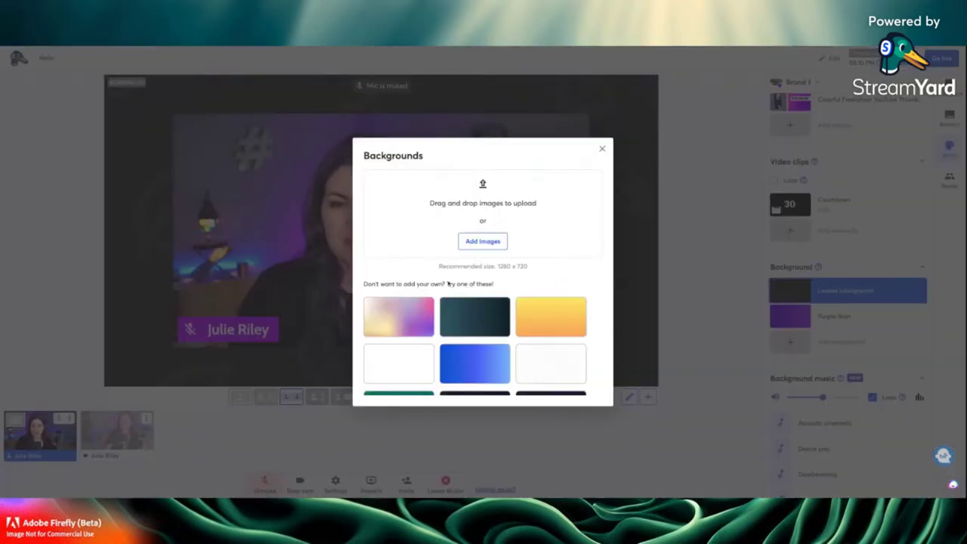
pyautogui.scroll(-2, 396, 326)
pyautogui.scroll(2, 397, 318)
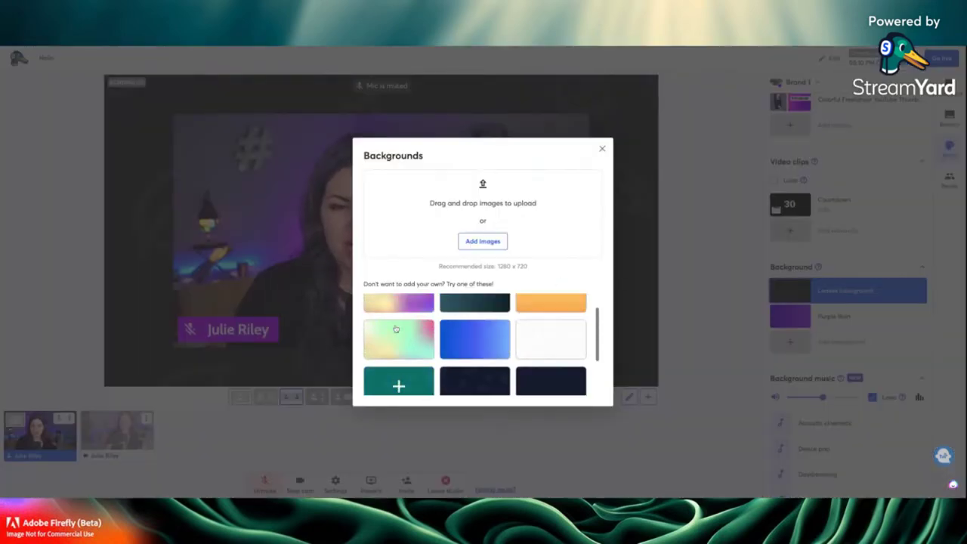
pyautogui.click(398, 313)
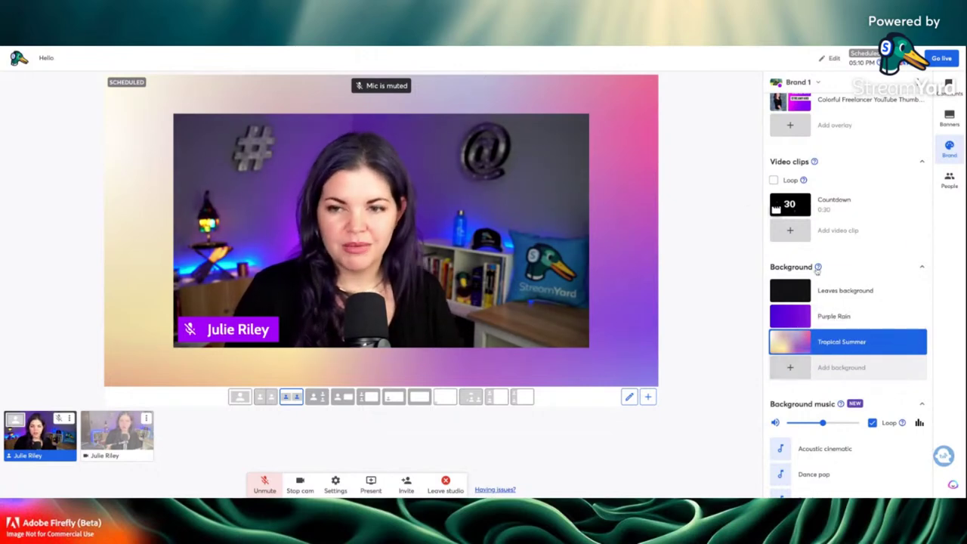
# - Check the recommended background size and file limits, and open the preset and upload choices for adding another background
pyautogui.moveTo(817, 268)
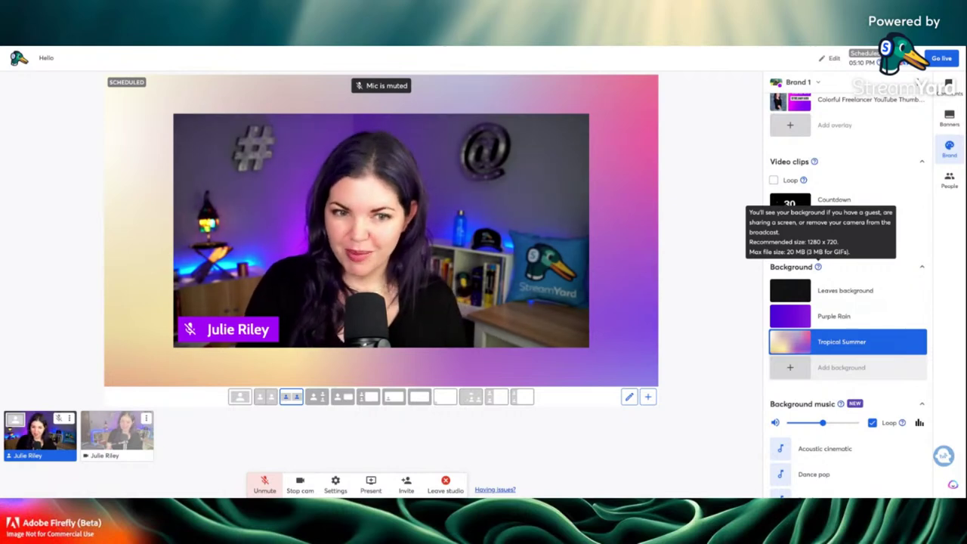
pyautogui.moveTo(789, 344)
pyautogui.click(789, 367)
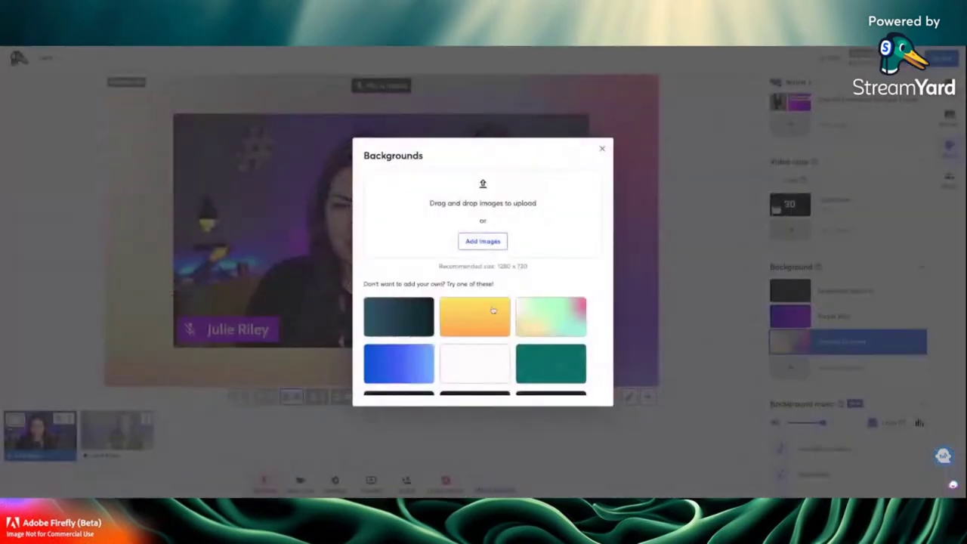